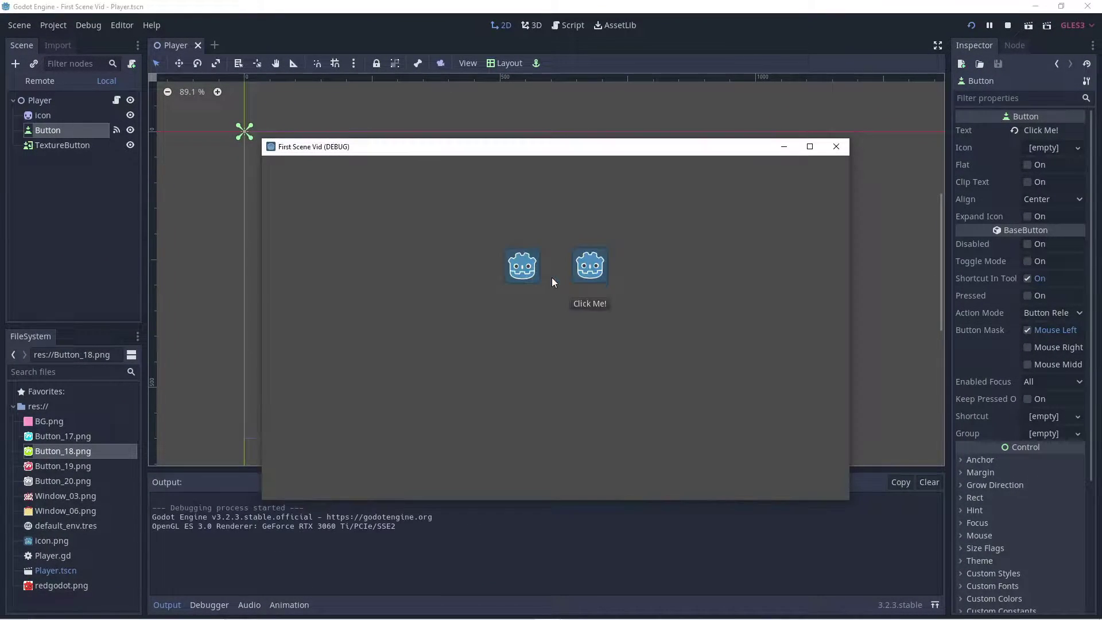
In the running game, toggle the right icon with Click Me! and test the left icon button
left_click(603, 306)
left_click(603, 306)
left_click(604, 309)
left_click(604, 308)
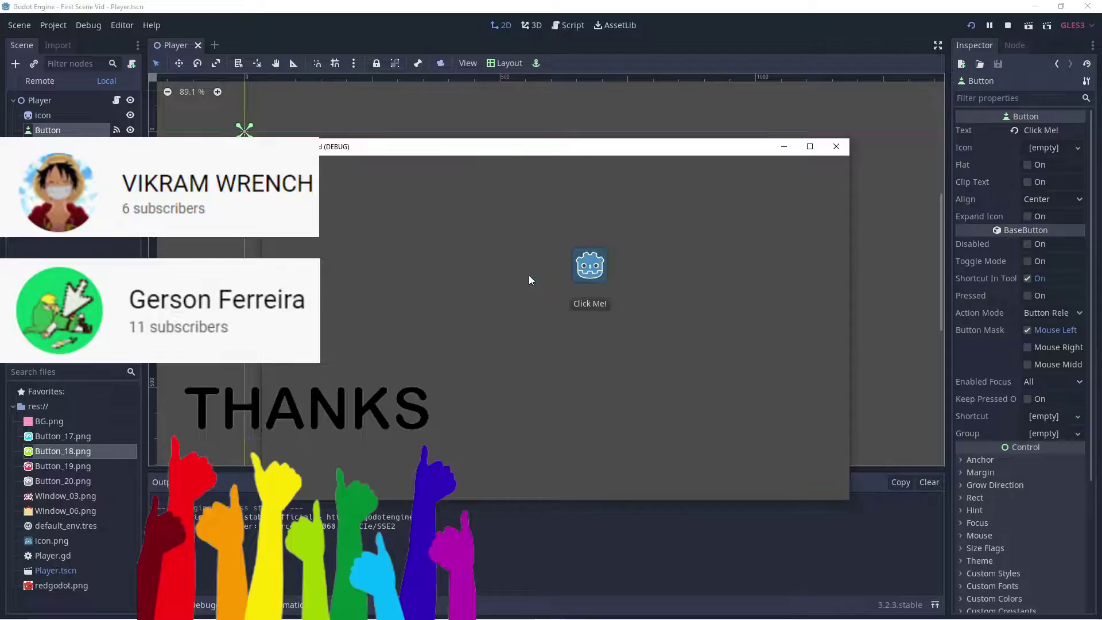
left_click(529, 274)
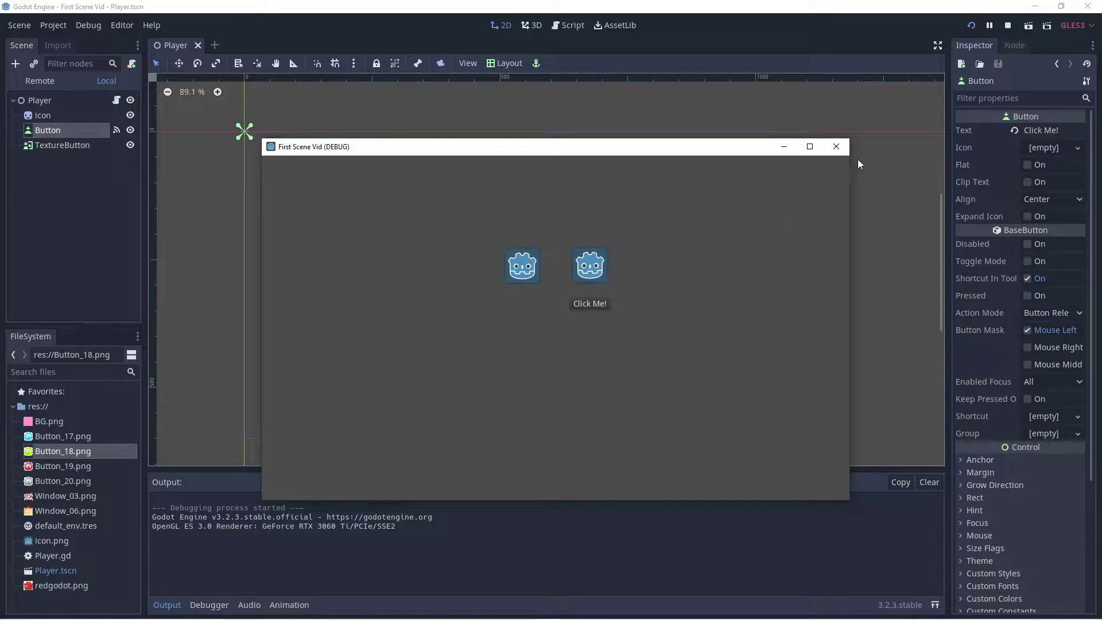
Stop the game and add a TextureButton node, TextureButton2, under Player
left_click(836, 146)
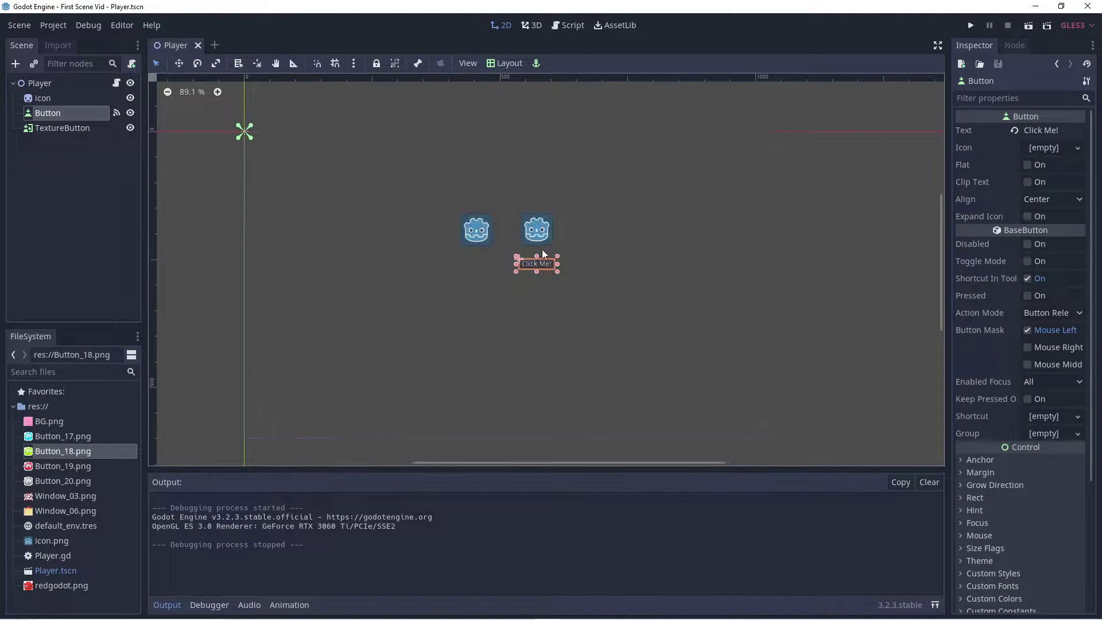
left_click(387, 223)
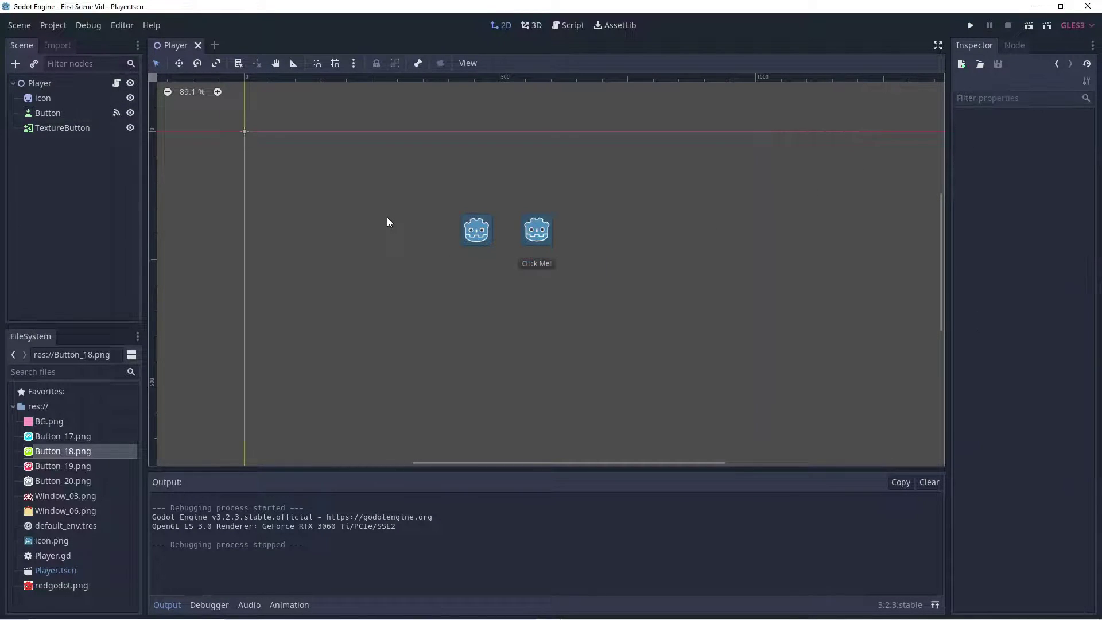
left_click(15, 64)
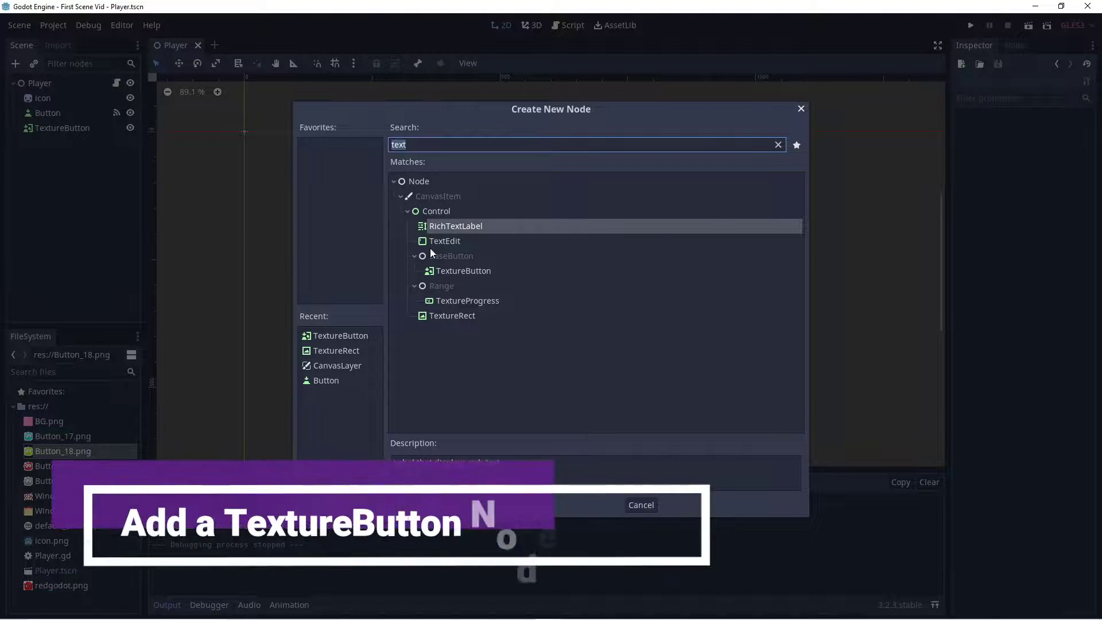
left_click(464, 272)
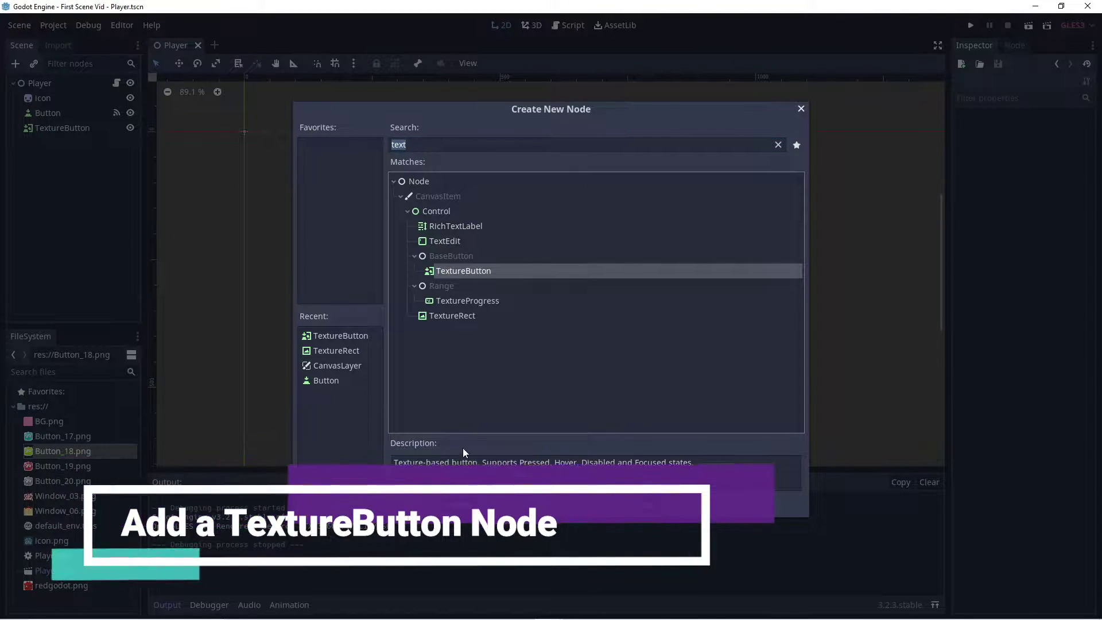
left_click(458, 505)
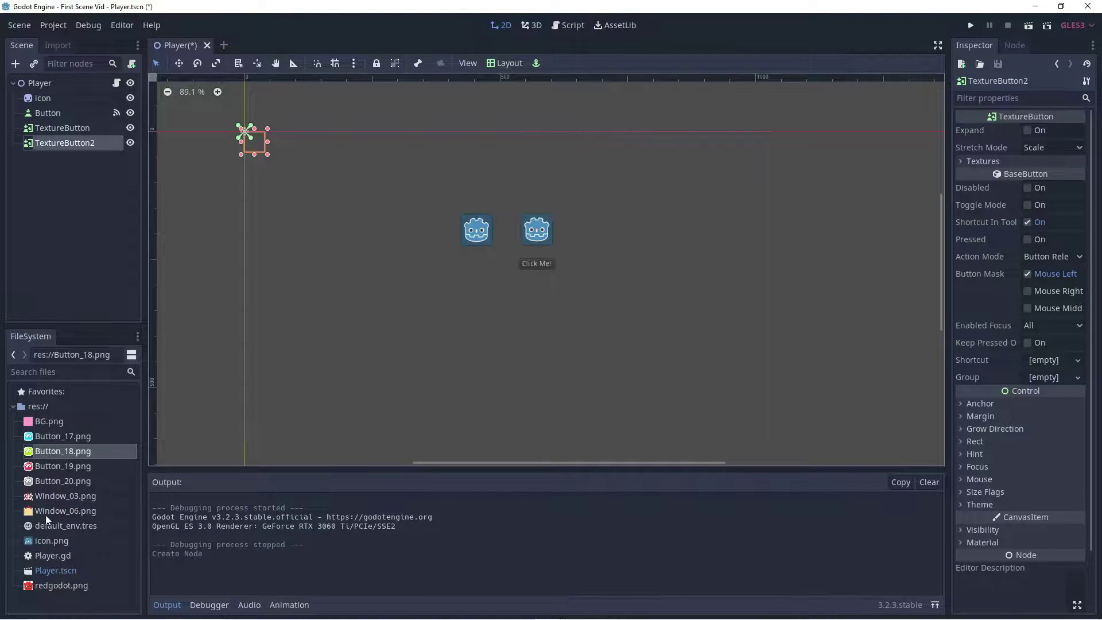
Give TextureButton2 icon.png as its normal texture and a new empty ImageTexture as pressed
mouse_move(47, 543)
left_mouse_down()
mouse_move(614, 398)
mouse_move(374, 472)
mouse_move(41, 538)
left_mouse_up()
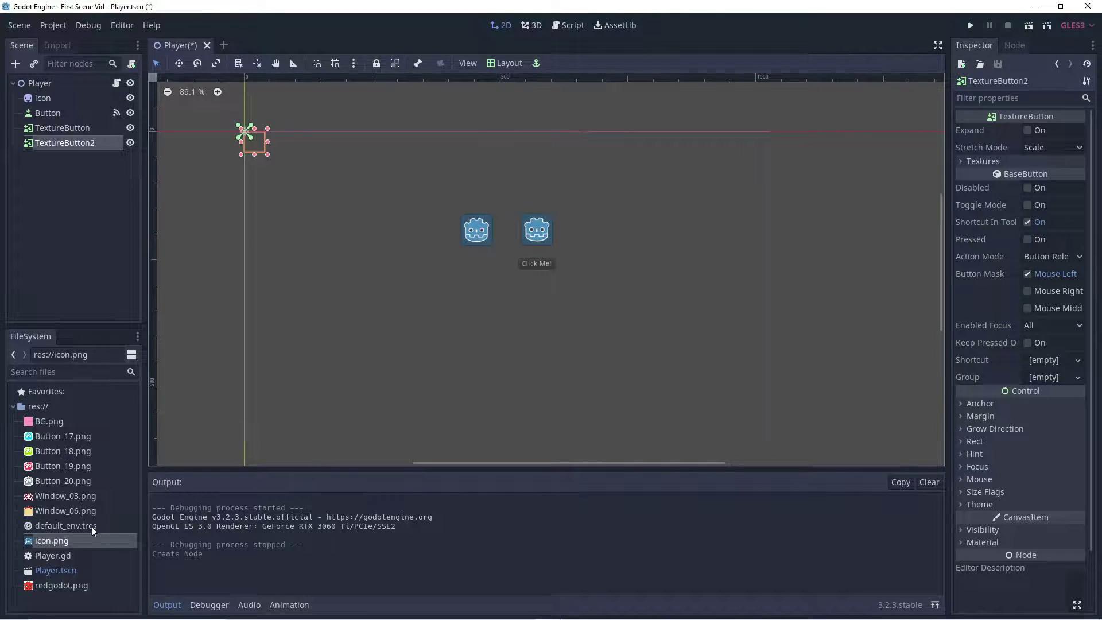
left_click(964, 163)
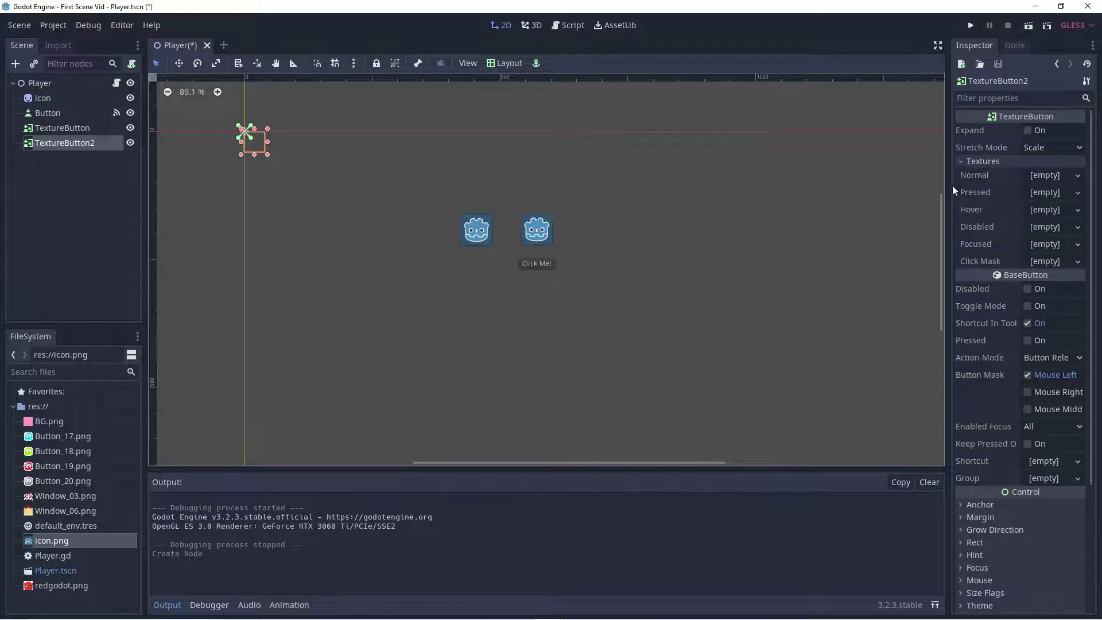
left_click_drag(46, 542, 1038, 176)
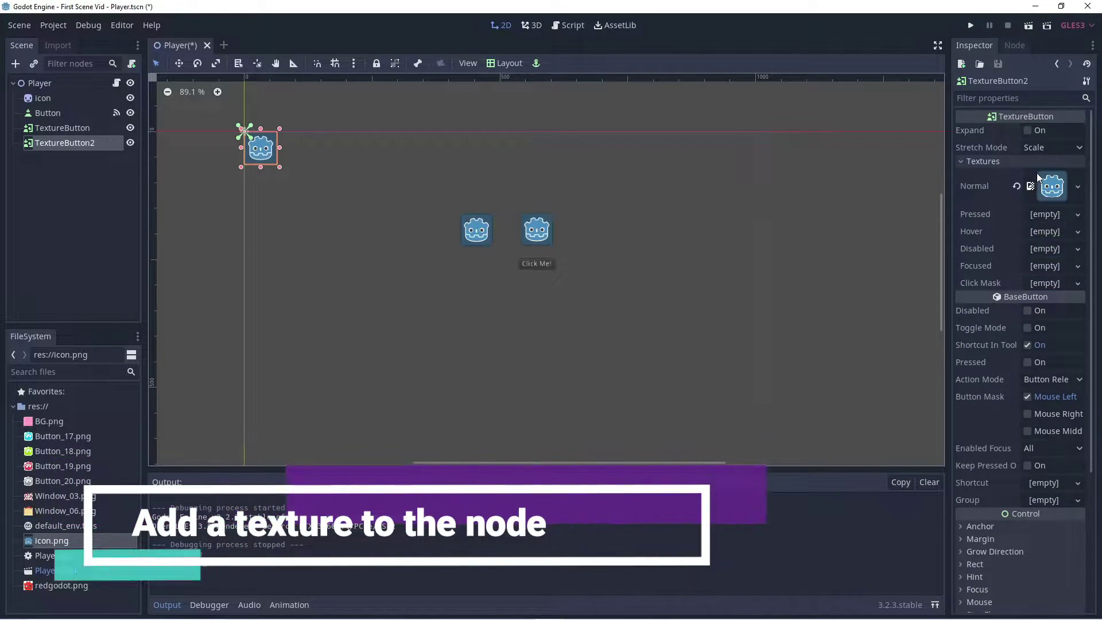
left_click(1047, 214)
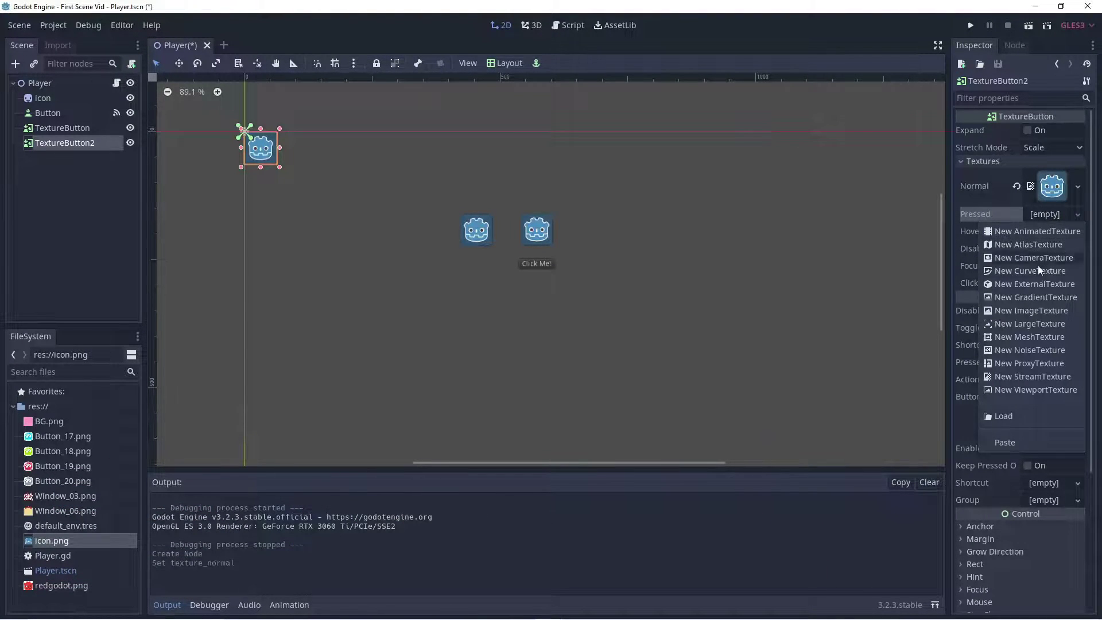
left_click(1035, 311)
left_click(1049, 216)
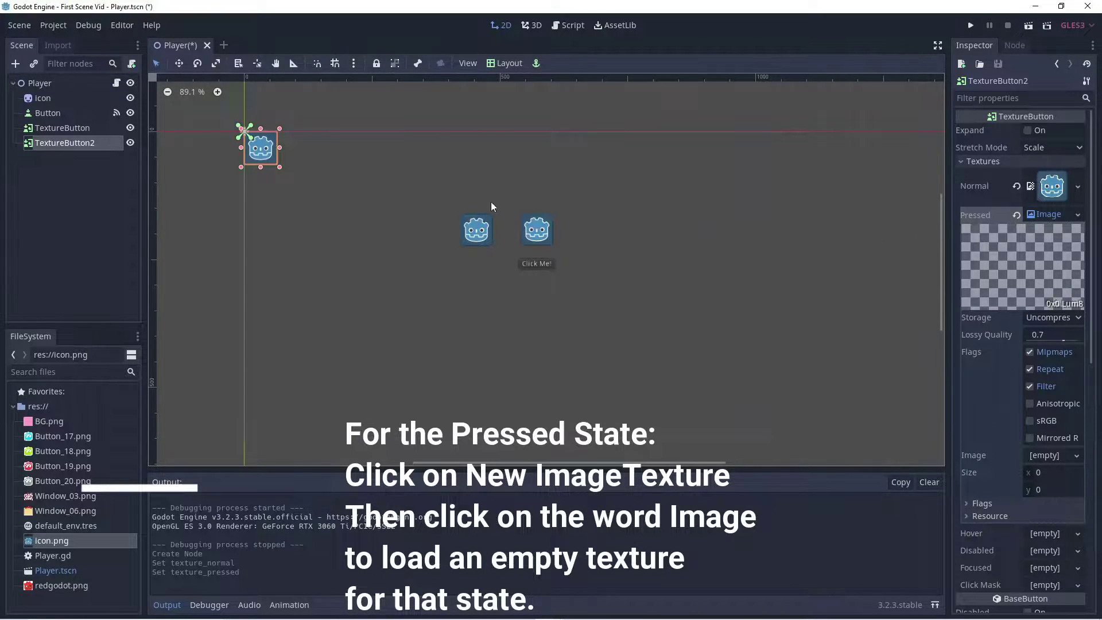
Move TextureButton2 beside the other two buttons, enable Toggle Mode, and run the scene
left_click_drag(260, 157, 414, 235)
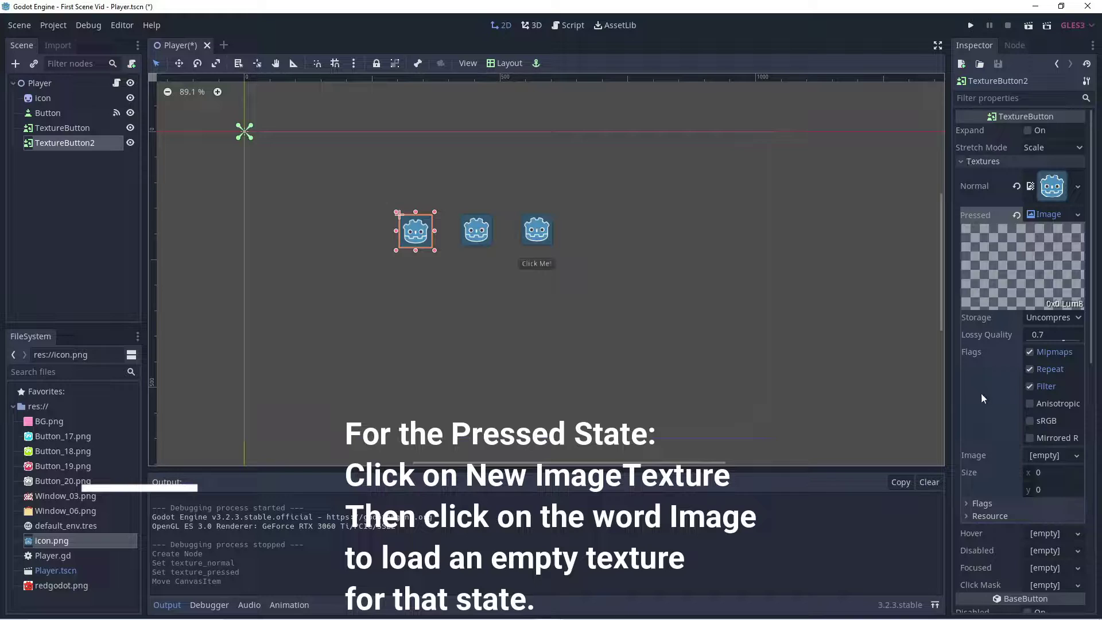
scroll(981, 394, "down", 5)
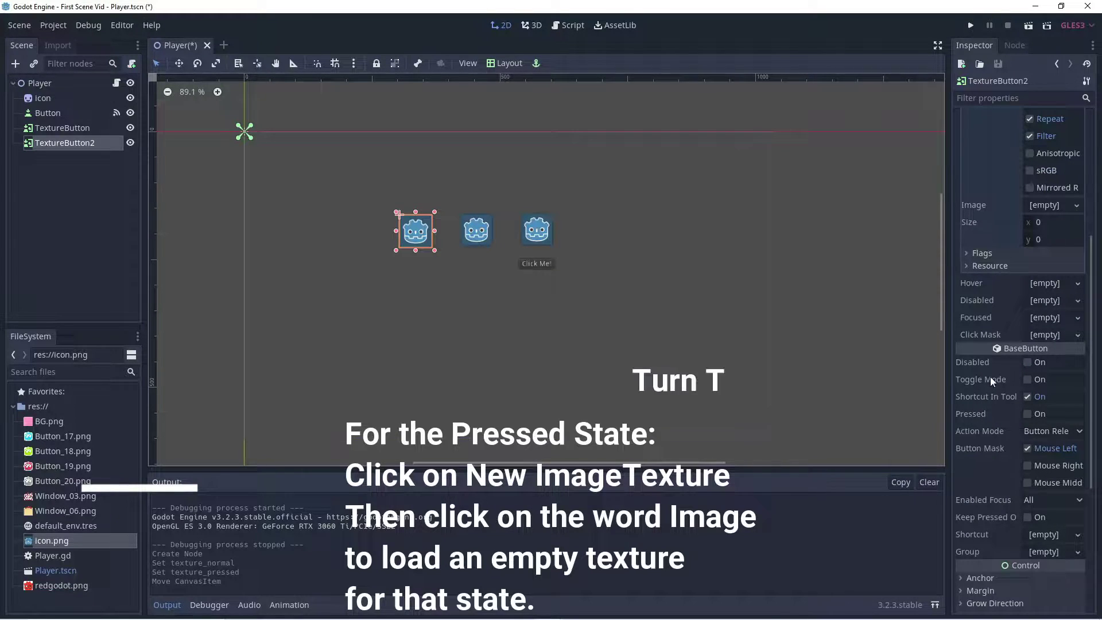
left_click(1026, 378)
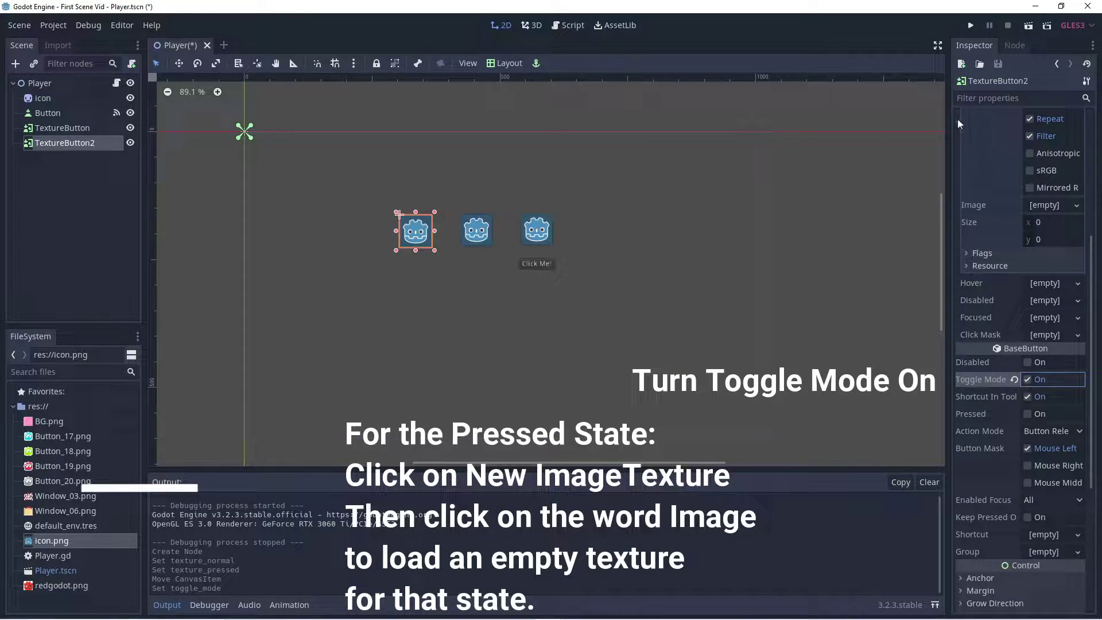
left_click(971, 25)
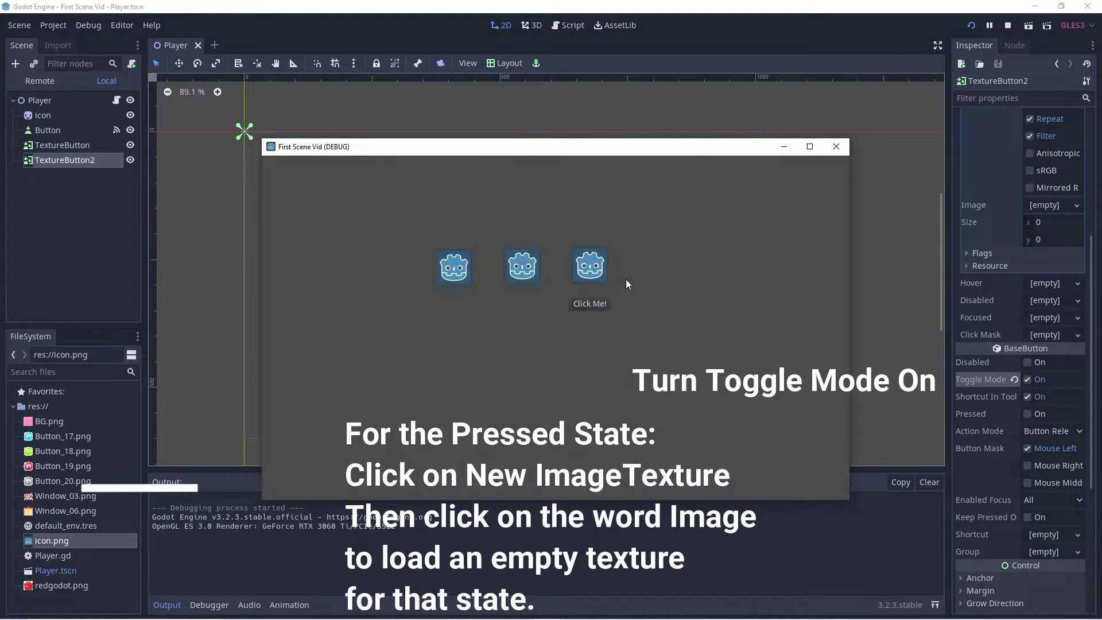
Click the icon buttons and Click Me! to test the toggling, then close the game window
left_click(587, 301)
left_click(521, 266)
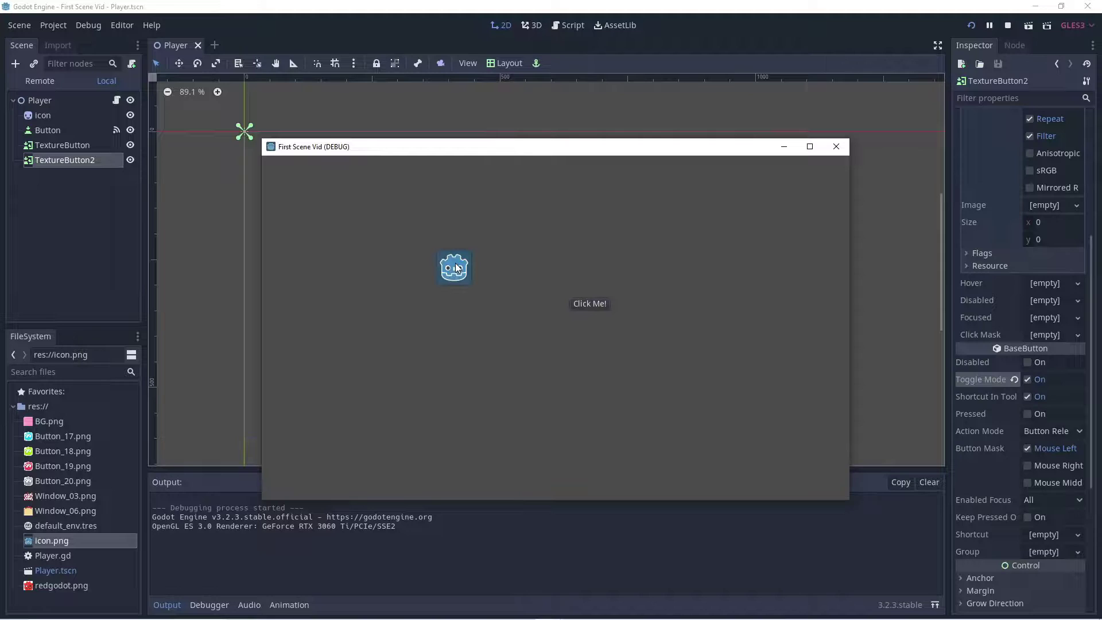
left_click(588, 304)
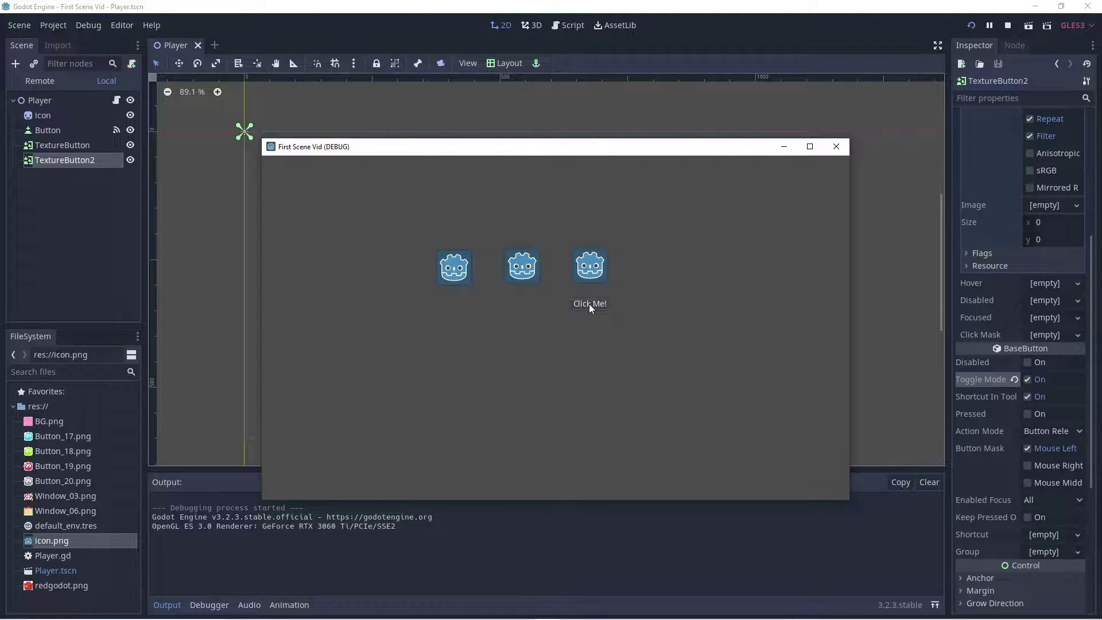
left_click(837, 148)
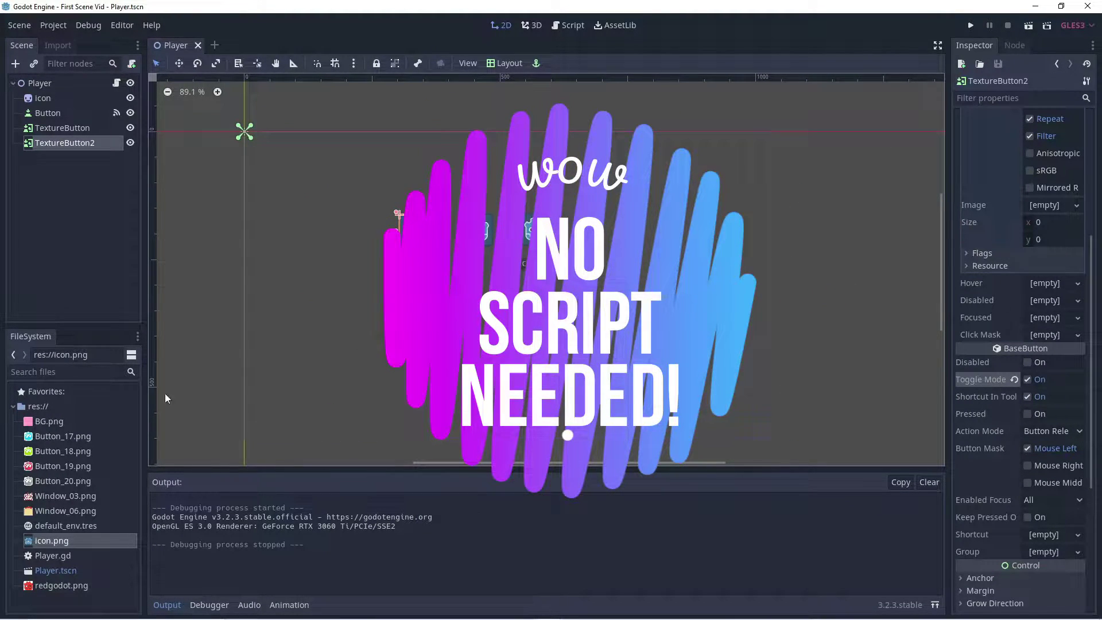
Add a TextureRect node under the Player root node
left_click(39, 82)
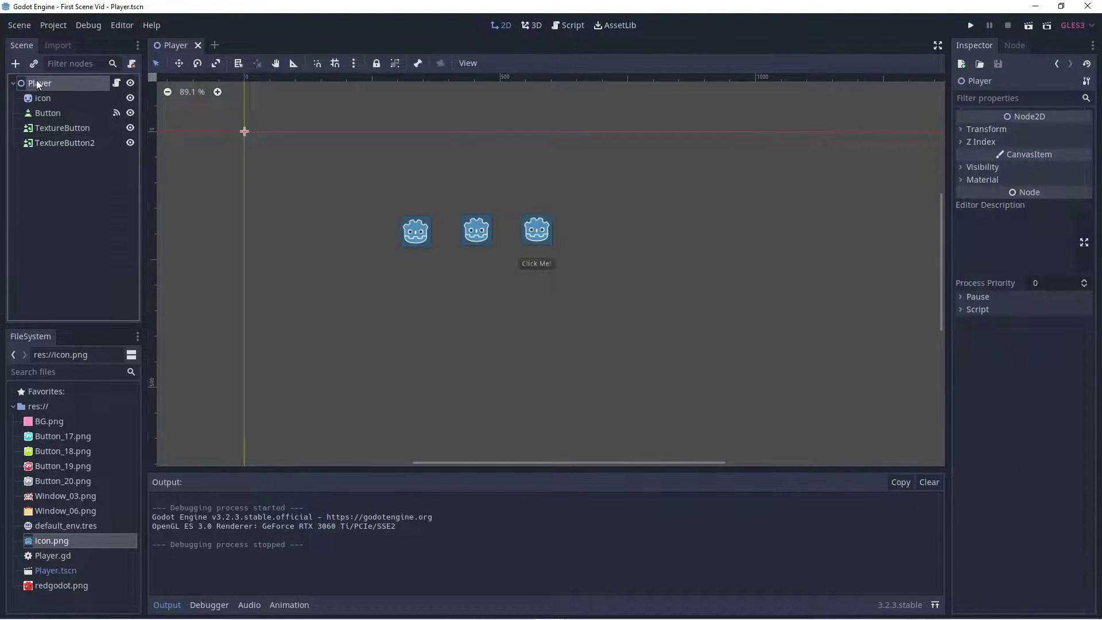
left_click(15, 64)
type("text")
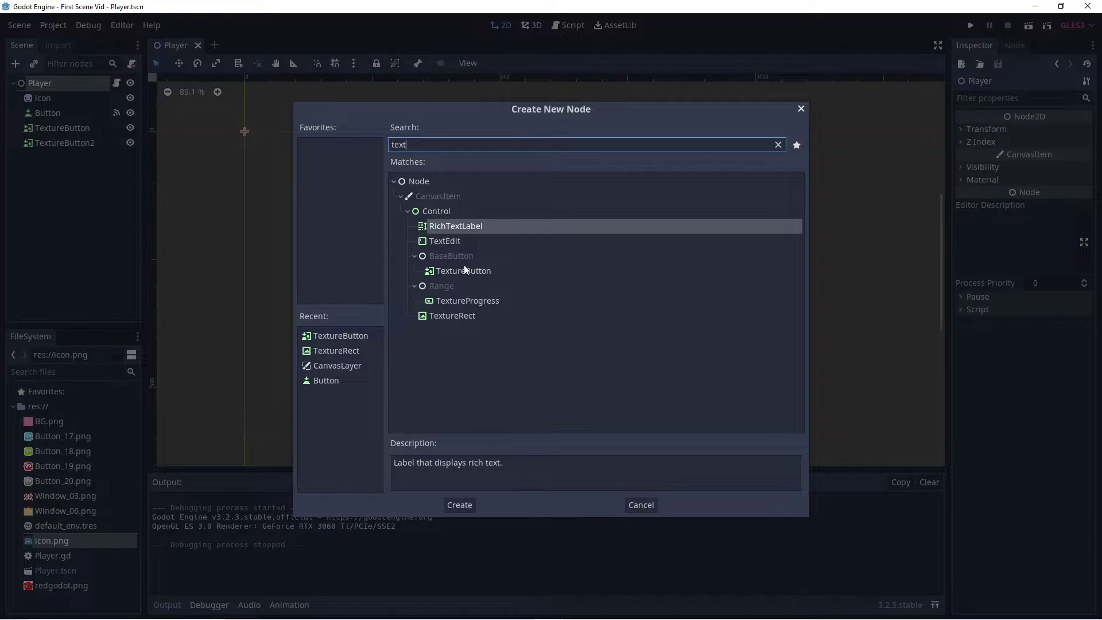
left_click(470, 315)
left_click(462, 505)
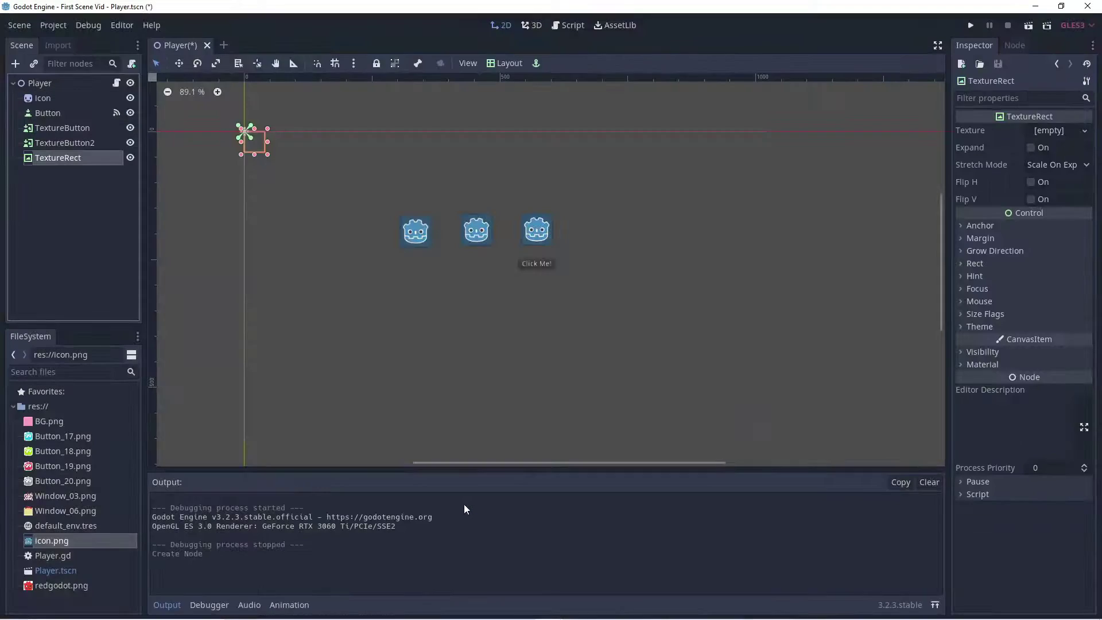
Give the TextureRect BG.png as its texture and move it first under Player, behind the buttons
left_click(57, 423)
left_click_drag(56, 423, 1045, 135)
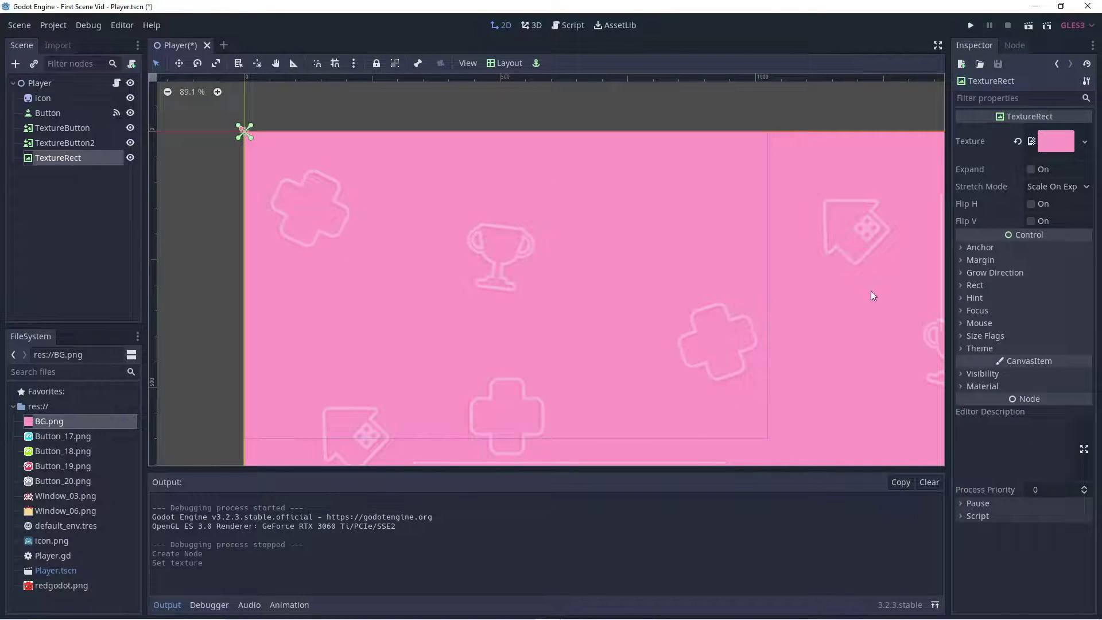
left_click_drag(46, 158, 42, 87)
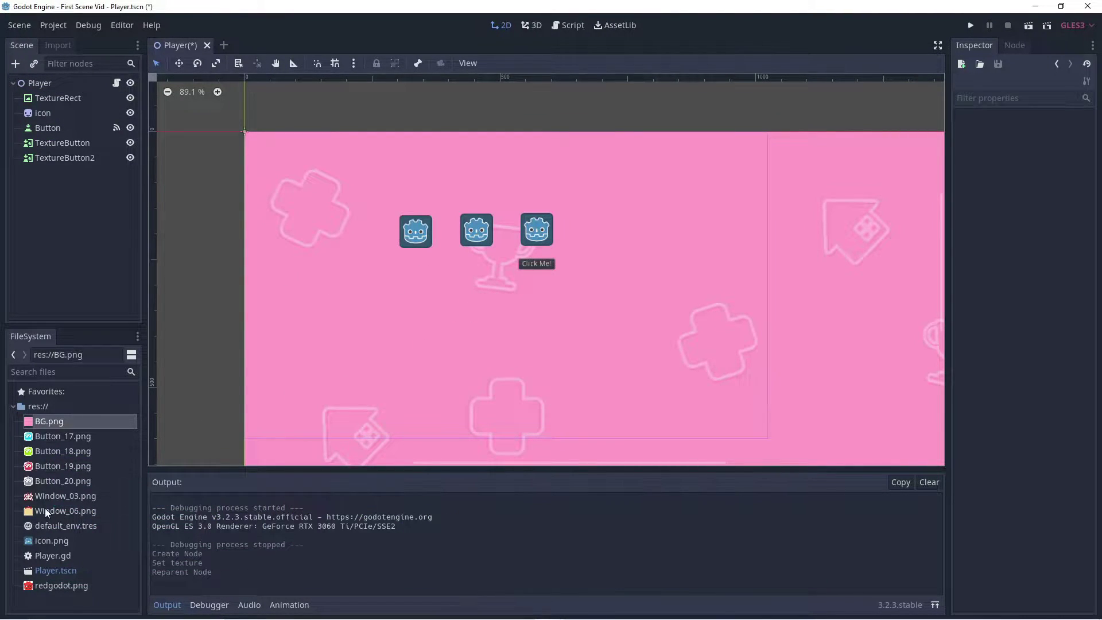
Add the Window_06 panel, shrink it, and place it on the pink background below the buttons
left_click_drag(46, 512, 395, 306)
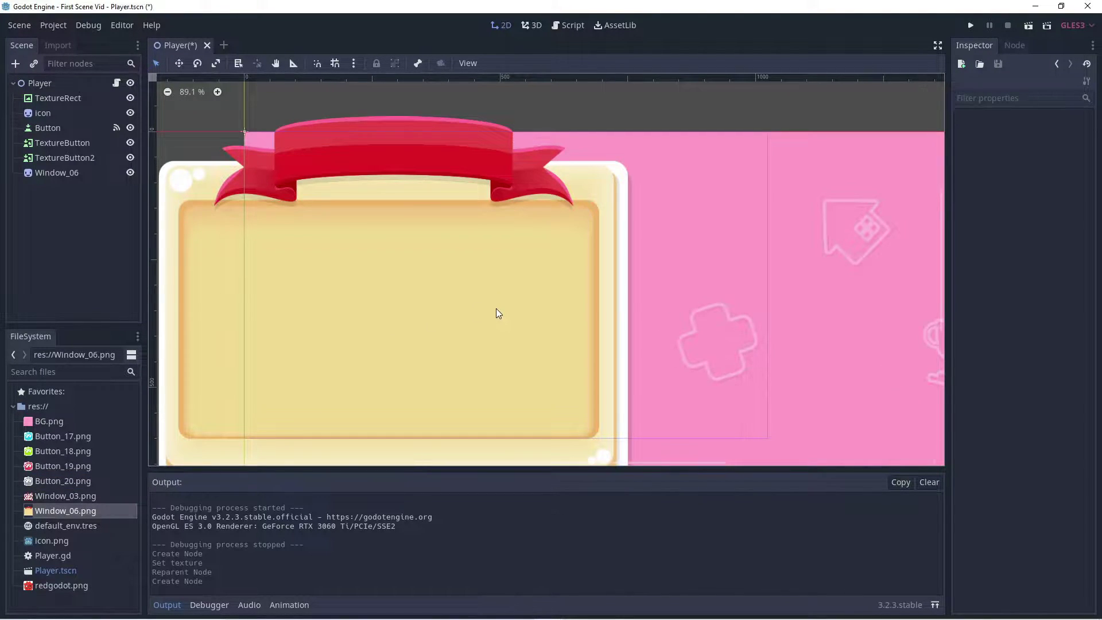
scroll(496, 308, "down", 4)
left_click(558, 408)
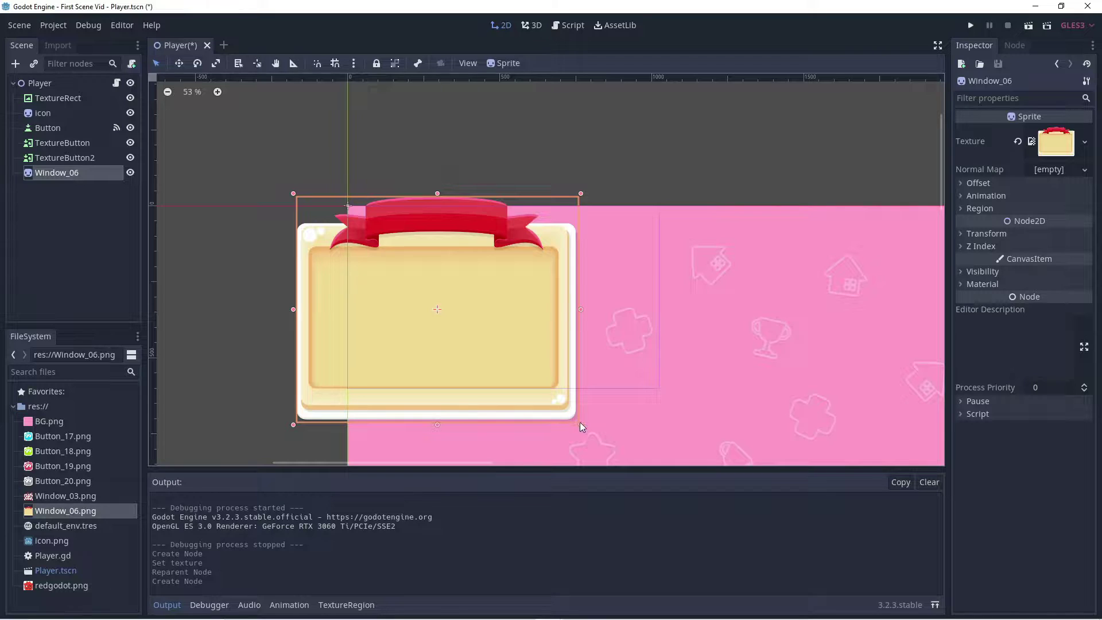
left_click_drag(580, 425, 415, 335)
left_click_drag(387, 289, 431, 351)
Add the Window_03 select banner onto the panel's ribbon
scroll(408, 340, "up", 3)
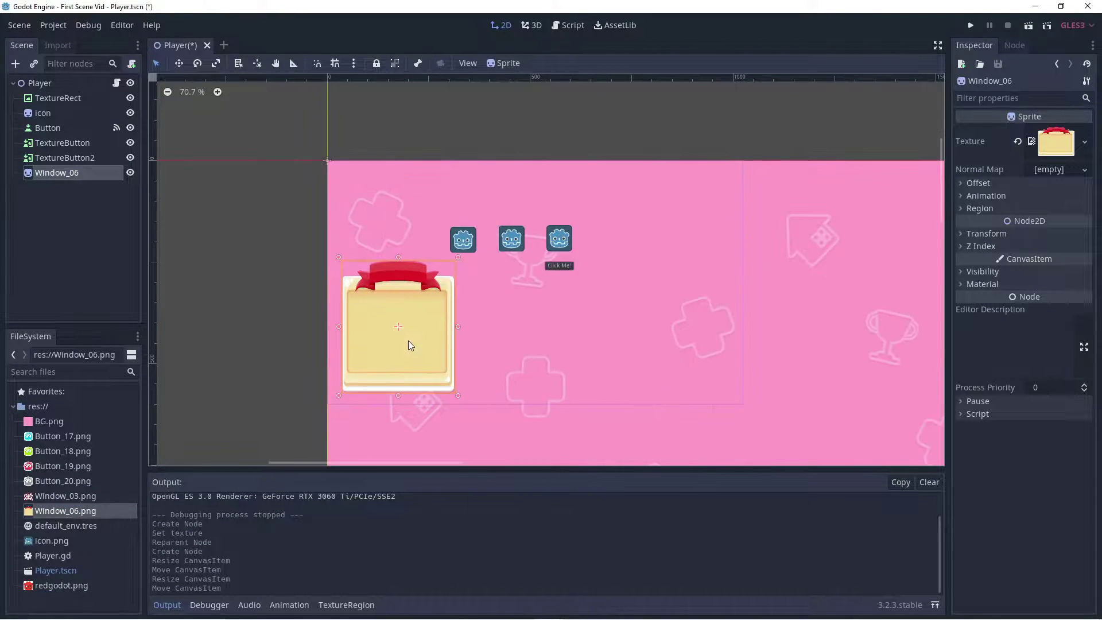
scroll(408, 341, "up", 3)
left_click_drag(48, 498, 399, 224)
left_click(398, 222)
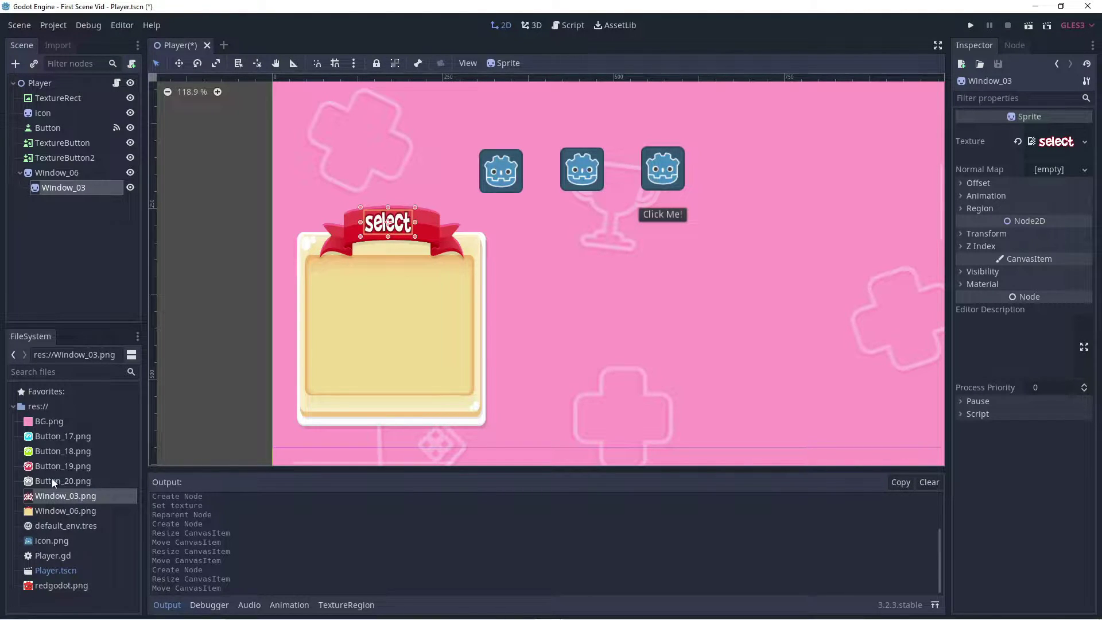
Add a new TextureButton node under Window_03
left_click(16, 64)
left_click(454, 277)
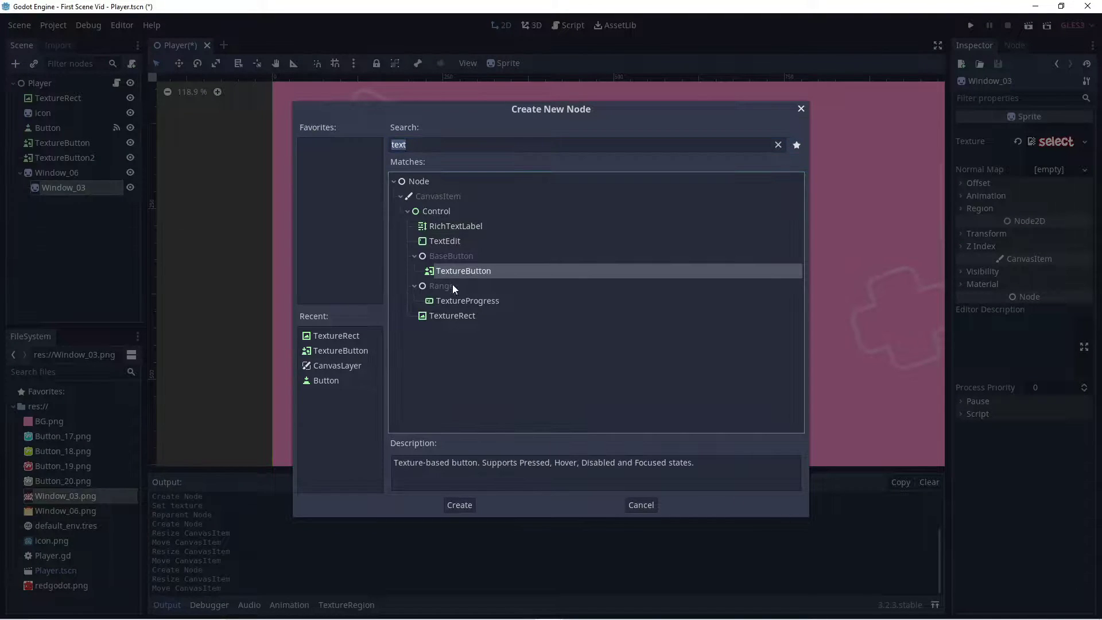
left_click(458, 505)
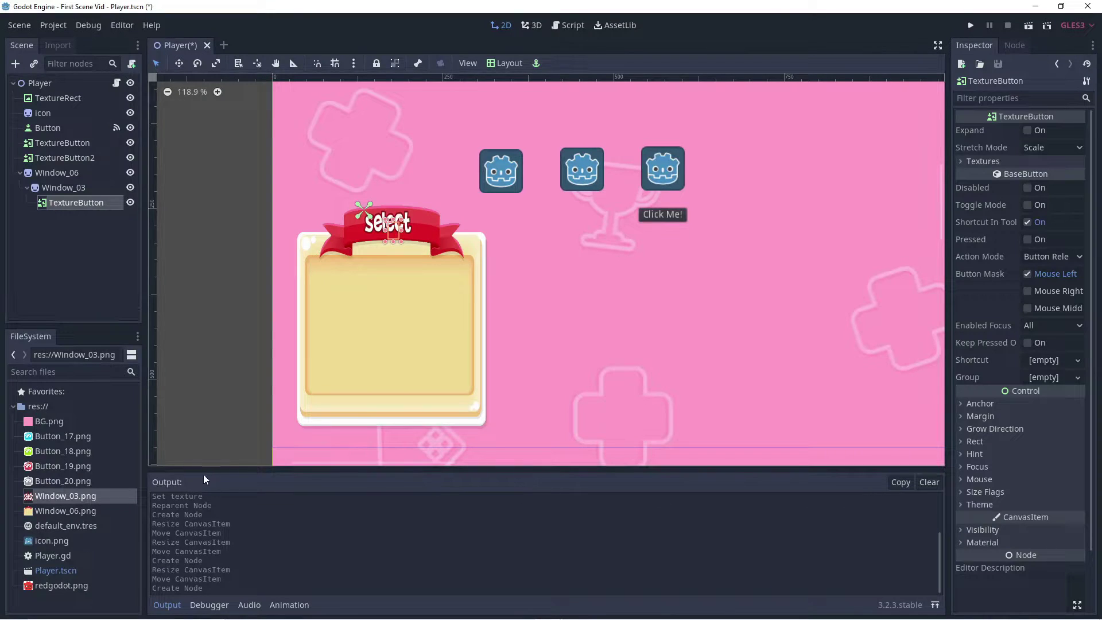
left_click(60, 436)
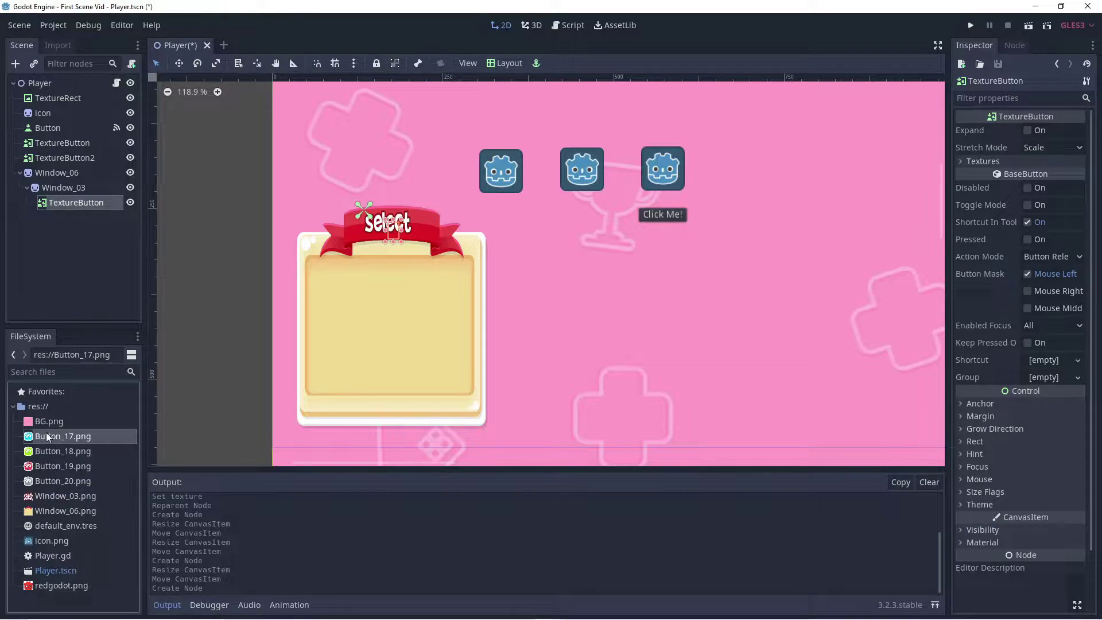
left_click(961, 162)
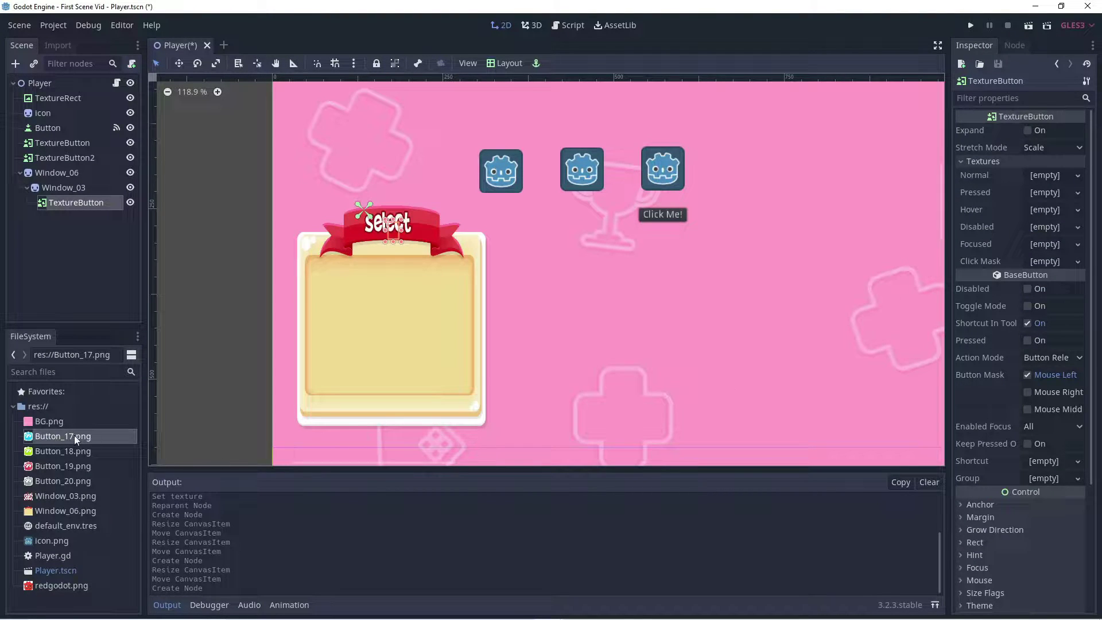
Assign Button_17, Button_18, Button_19 and Button_20 as the normal, hover, pressed and disabled textures
left_click_drag(43, 436, 1040, 180)
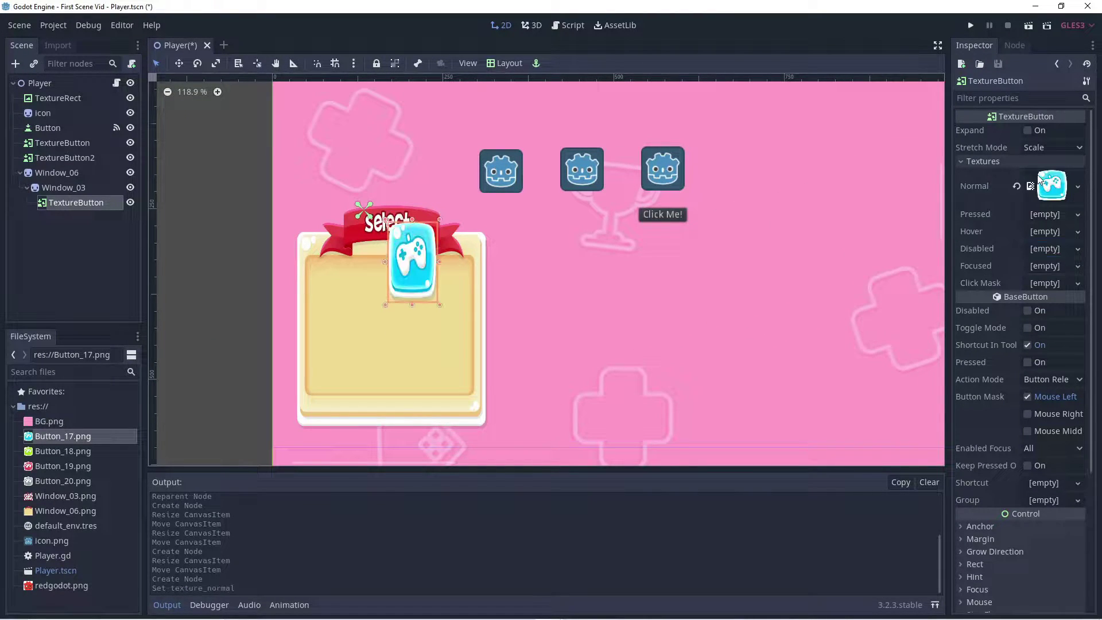
left_click_drag(47, 451, 1038, 232)
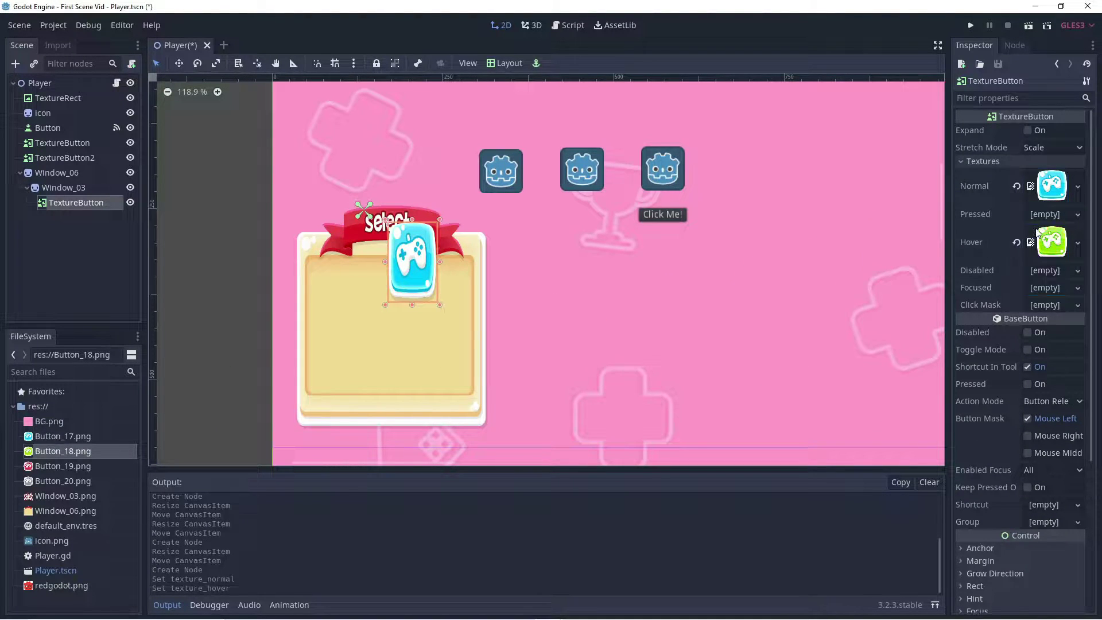
left_click_drag(46, 466, 1032, 220)
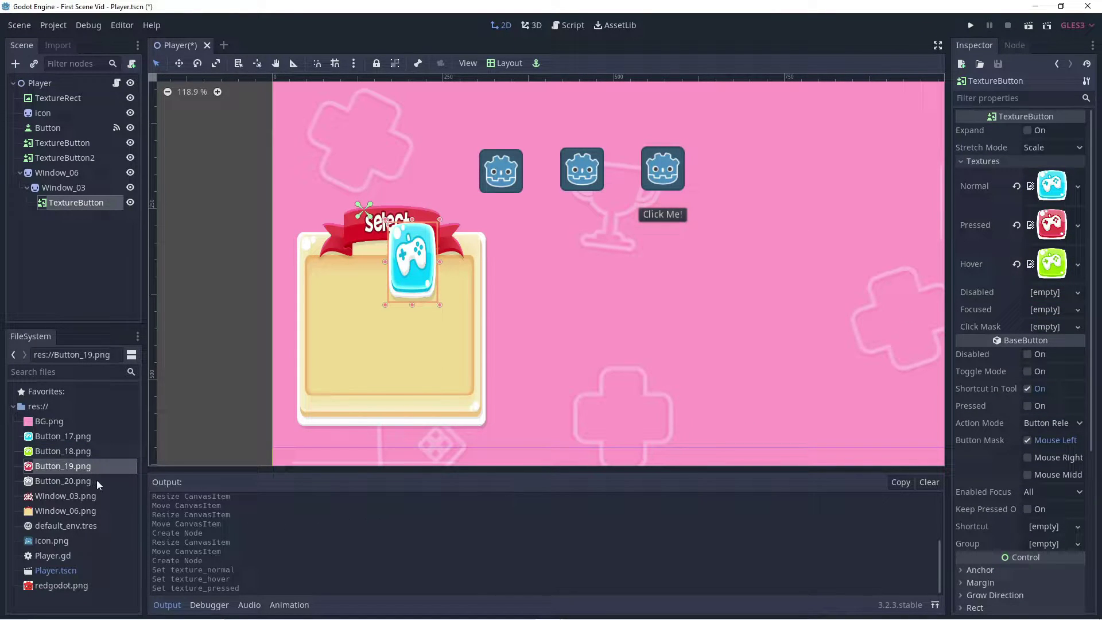
left_click_drag(47, 481, 1039, 292)
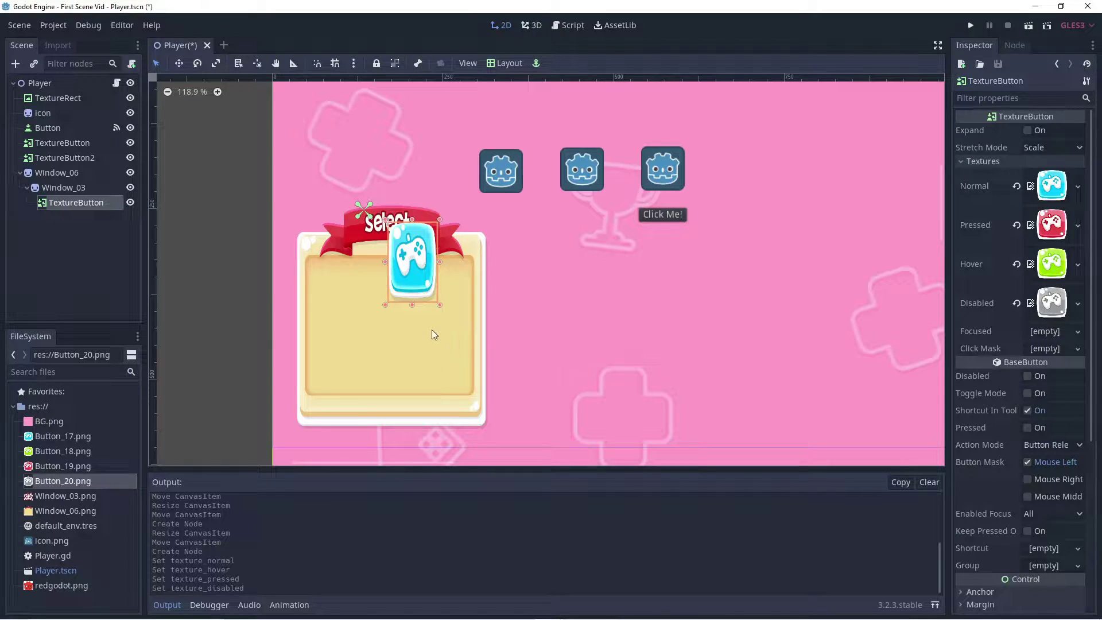
left_click_drag(439, 305, 440, 305)
Turn on Expand, make the gamepad button wider and shorter, centre it in the Select panel, and run
left_click(1028, 130)
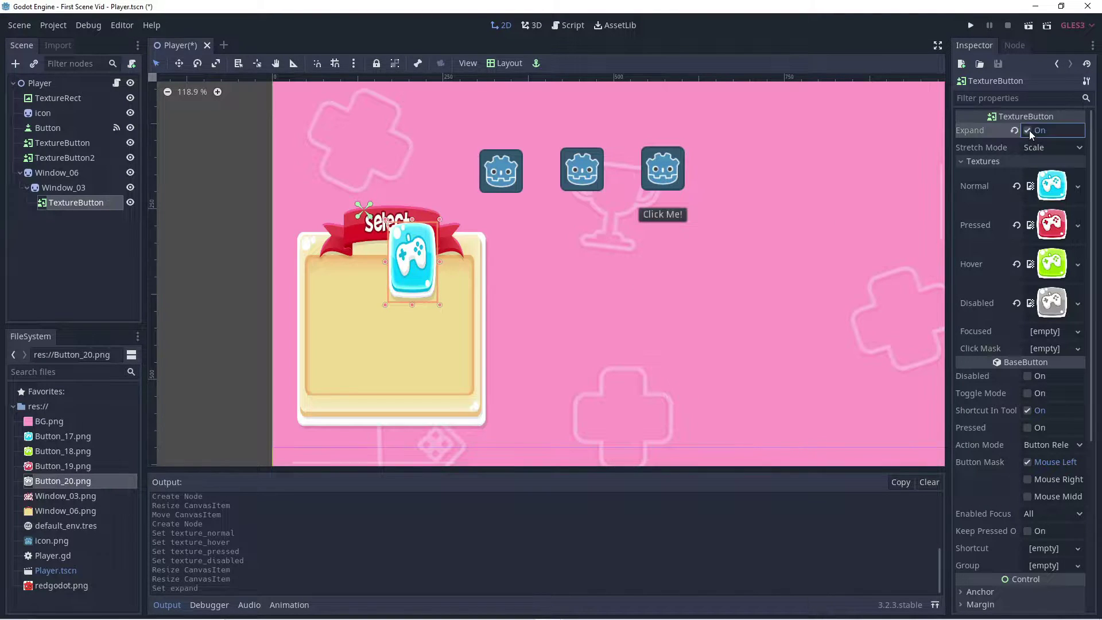
left_click_drag(442, 304, 362, 357)
left_click_drag(355, 360, 394, 332)
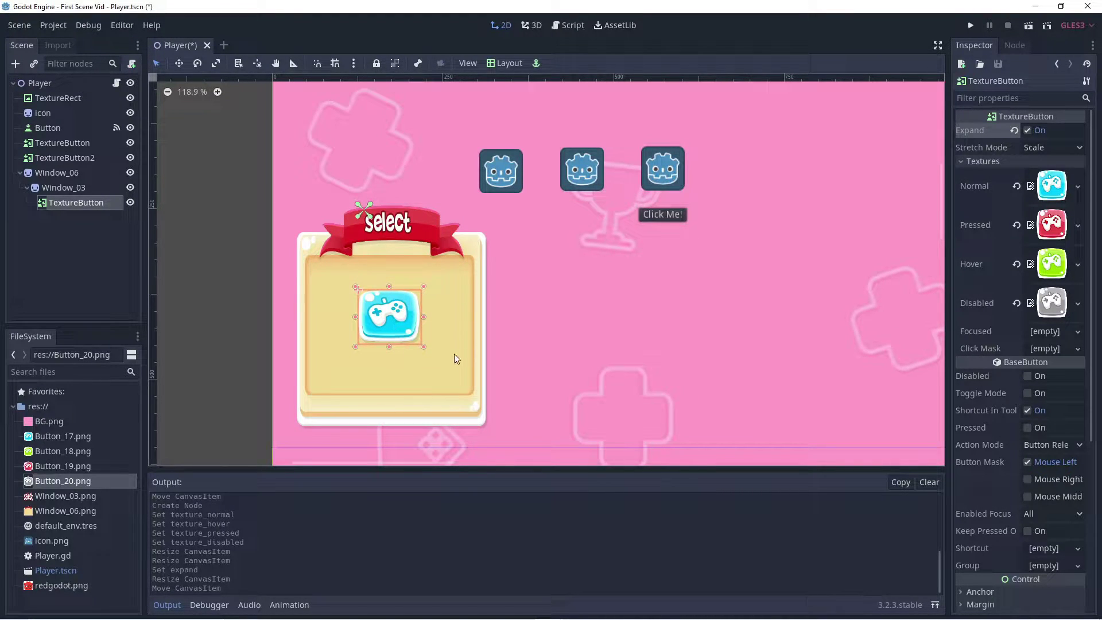
left_click(971, 25)
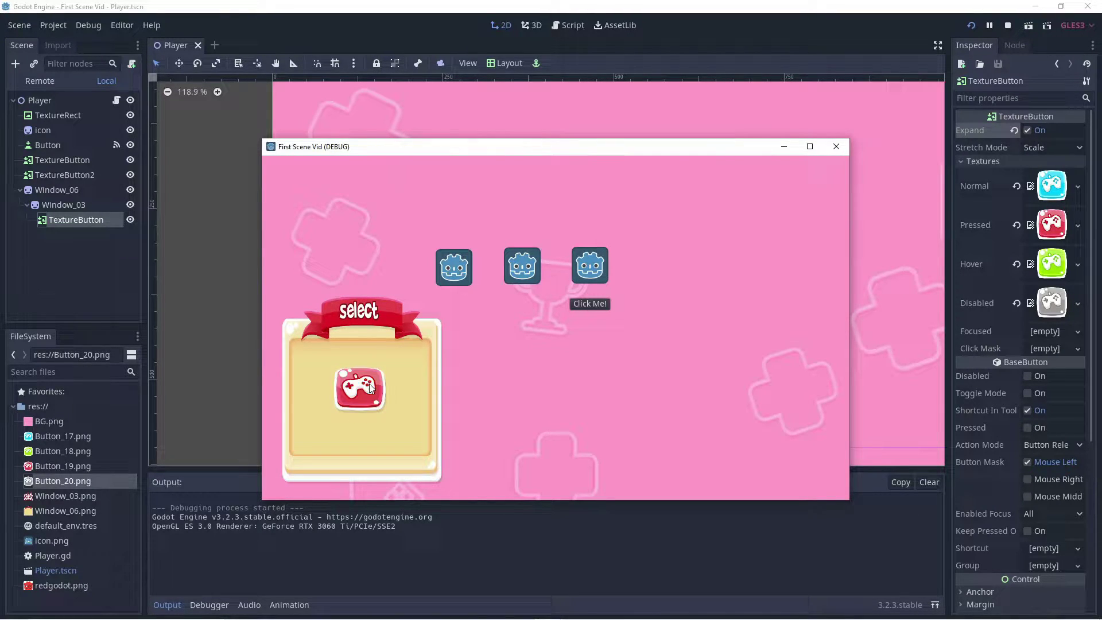
Close the running game window after checking the button's pressed look
left_click(837, 149)
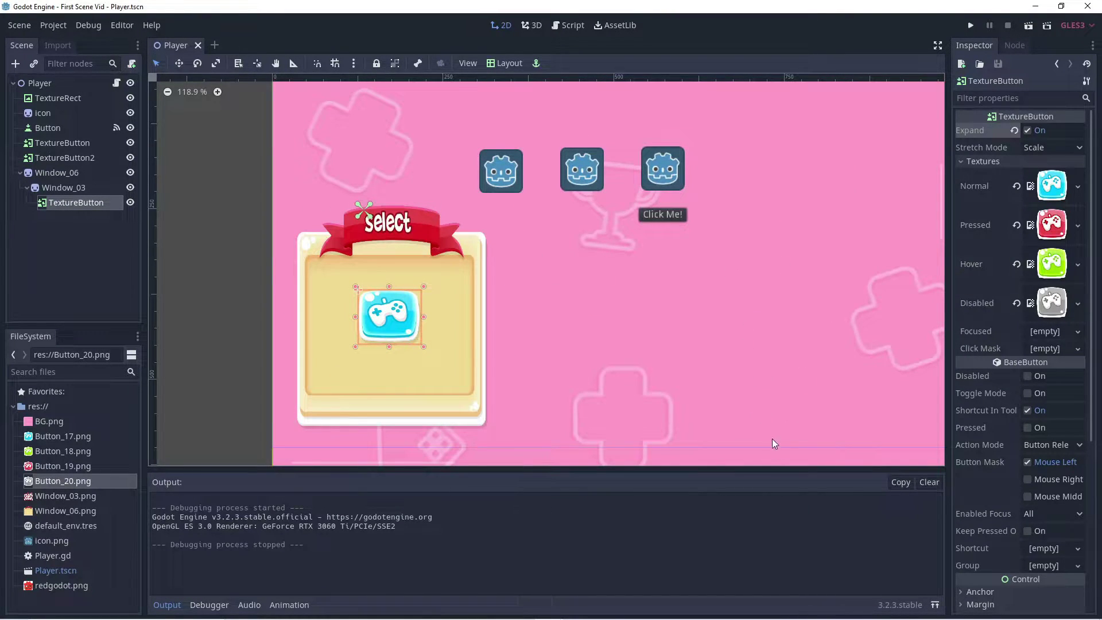
Switch to Unity and zoom the Scene view in on the pink Paused panel
mouse_move(822, 615)
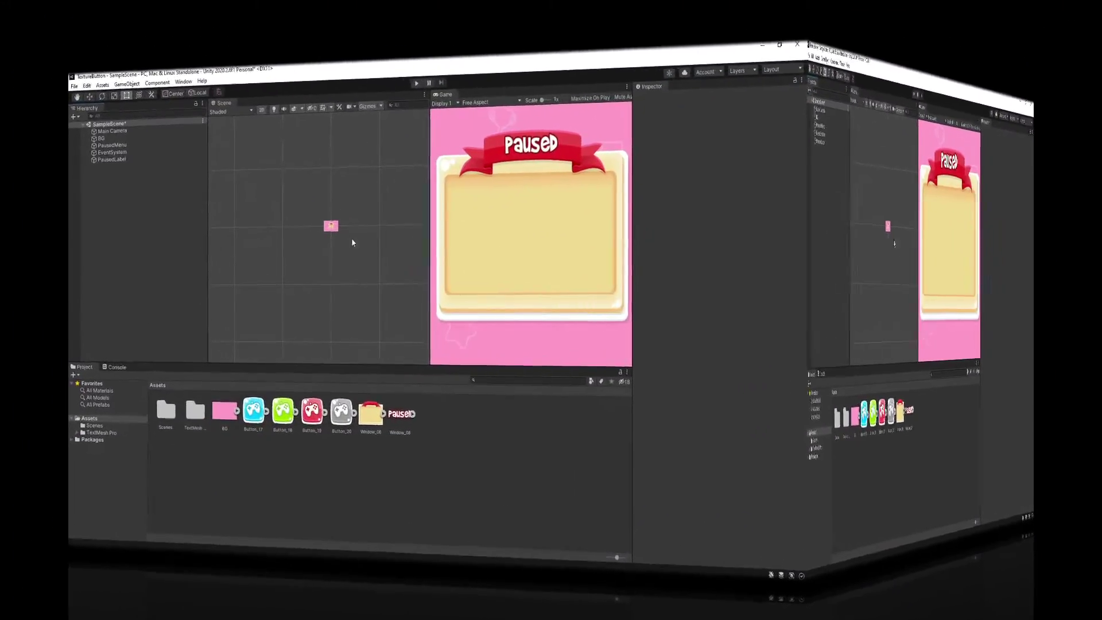
scroll(392, 205, "up", 2)
scroll(392, 205, "up", 5)
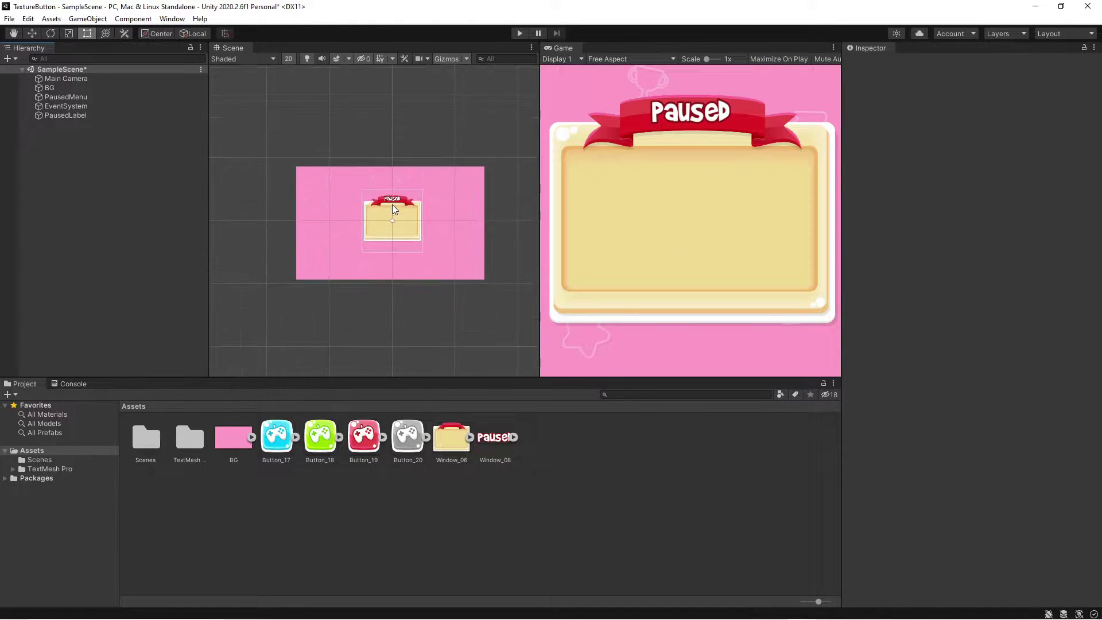
scroll(391, 204, "up", 3)
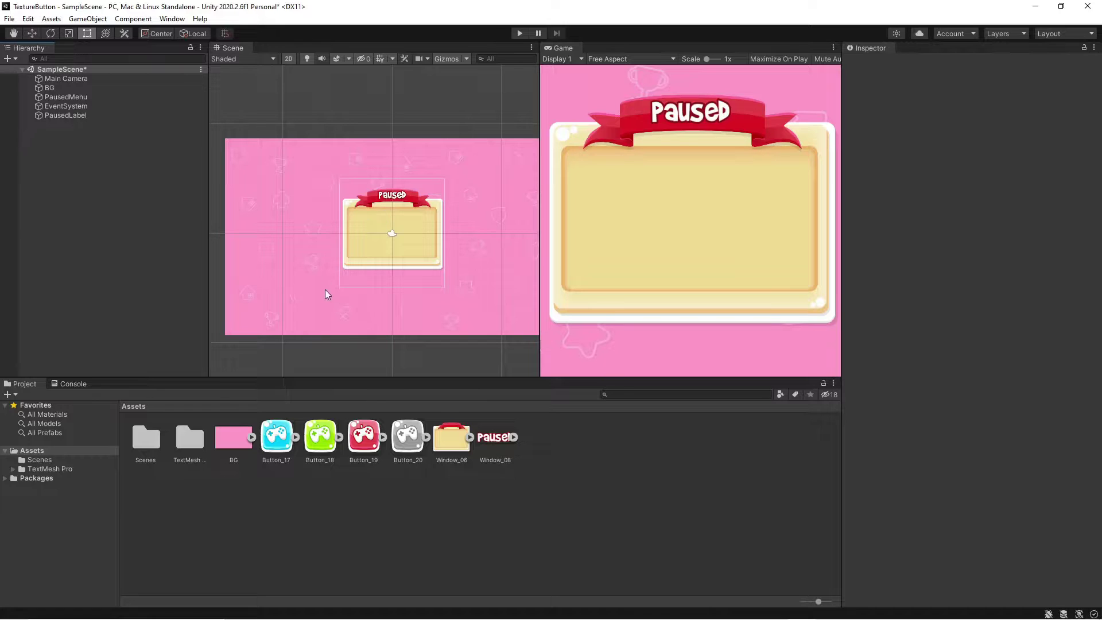
Create a UI Button from the Hierarchy's UI menu, which adds a new Canvas
left_click(14, 59)
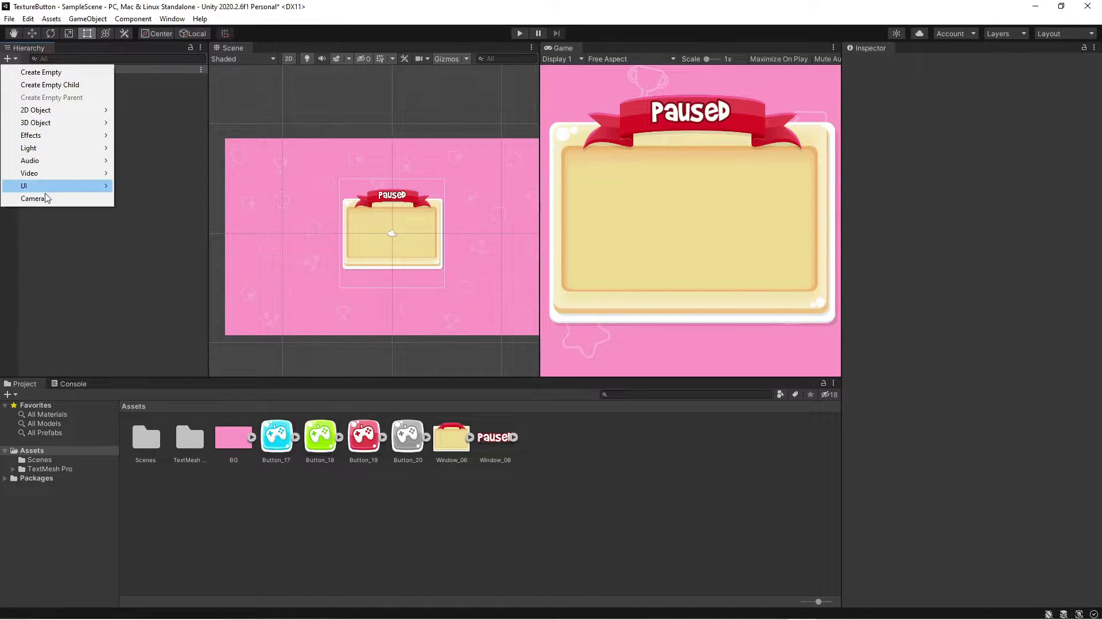
mouse_move(57, 187)
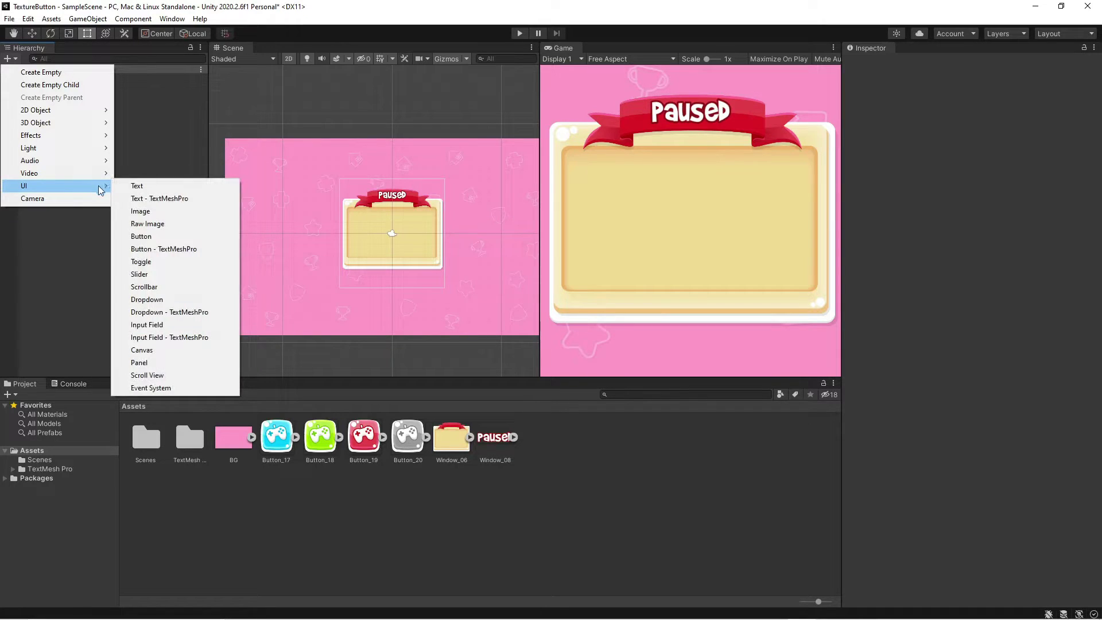
left_click(147, 236)
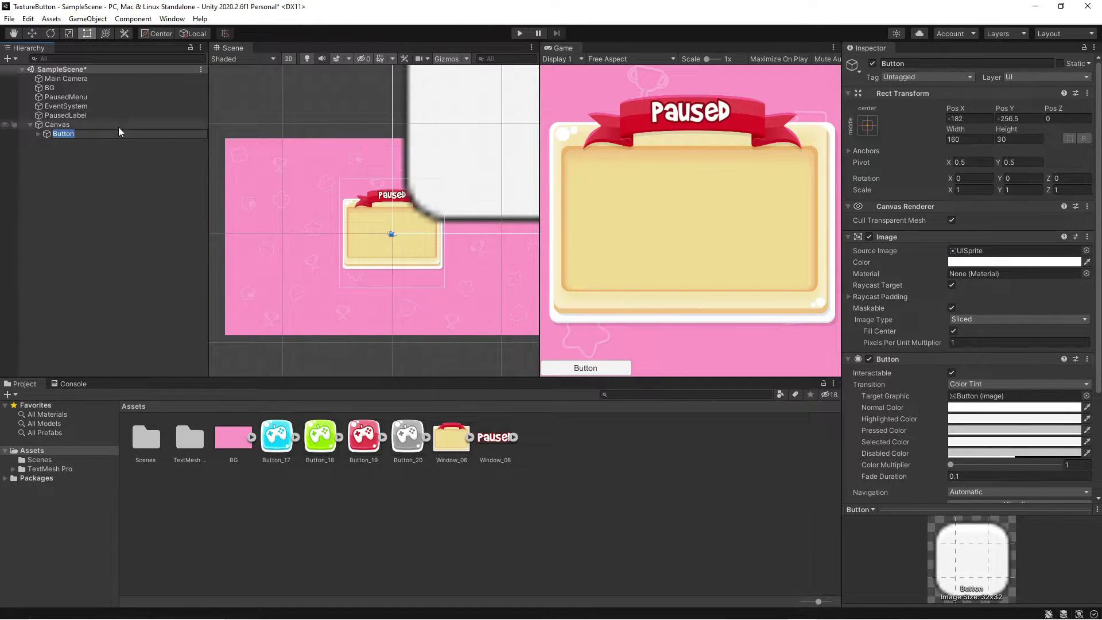
Move the new button into the centre of the Paused panel
middle_click_drag(419, 110, 240, 240)
scroll(406, 133, "down", 5)
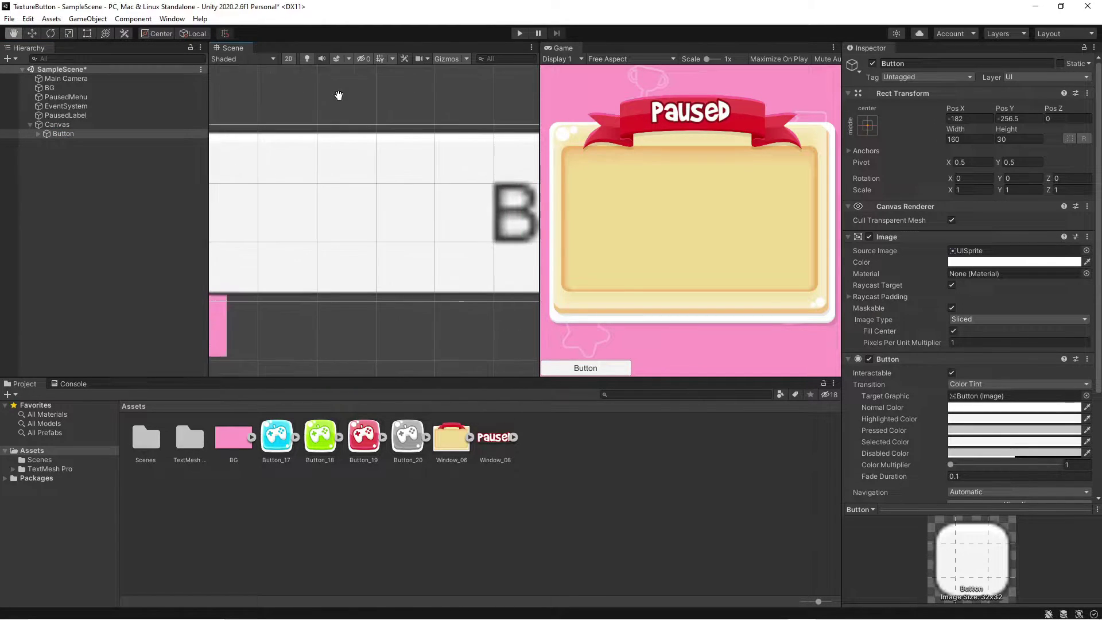
scroll(429, 196, "down", 3)
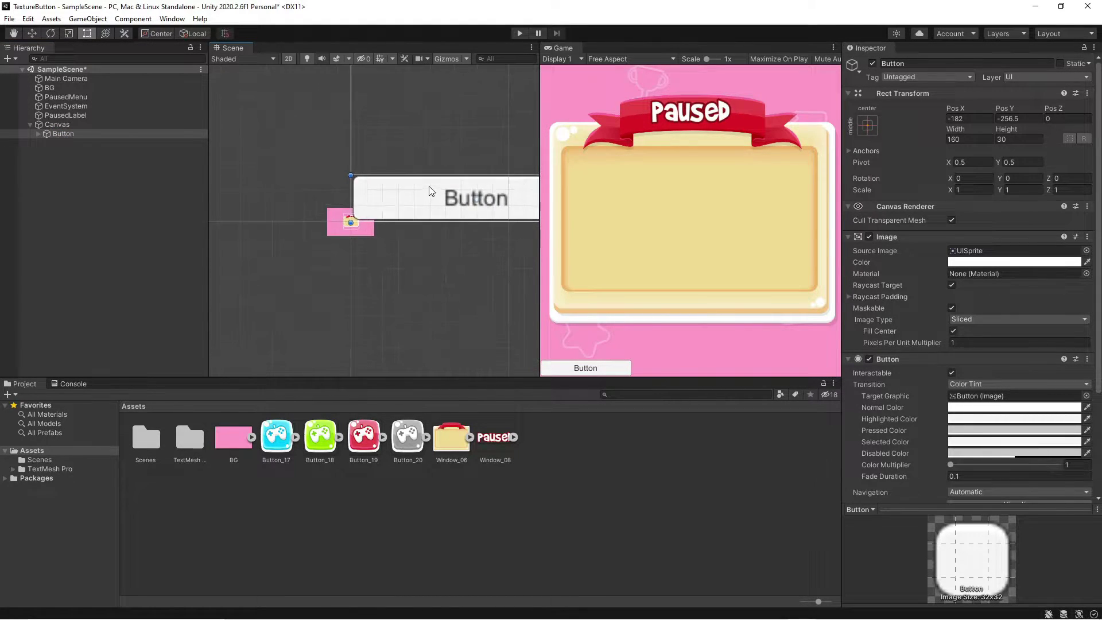
scroll(442, 147, "down", 3)
left_click_drag(412, 192, 657, 475)
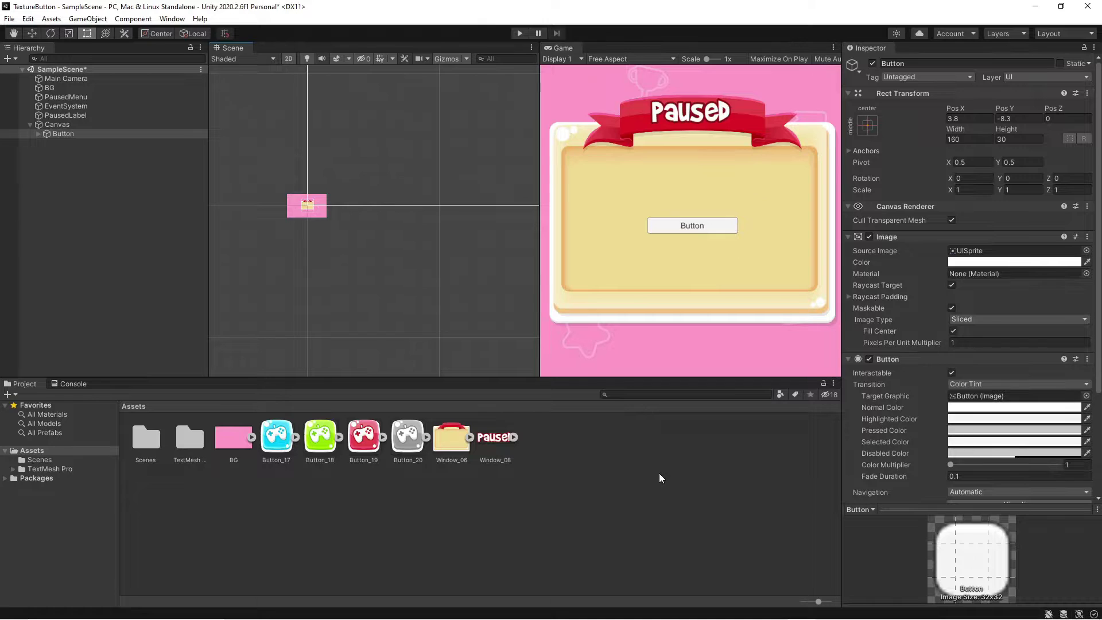
Clear the Button's Text child caption and assign Button_17 as the button's source image
left_click(38, 133)
left_click(72, 143)
left_click(876, 264)
key("BackSpace")
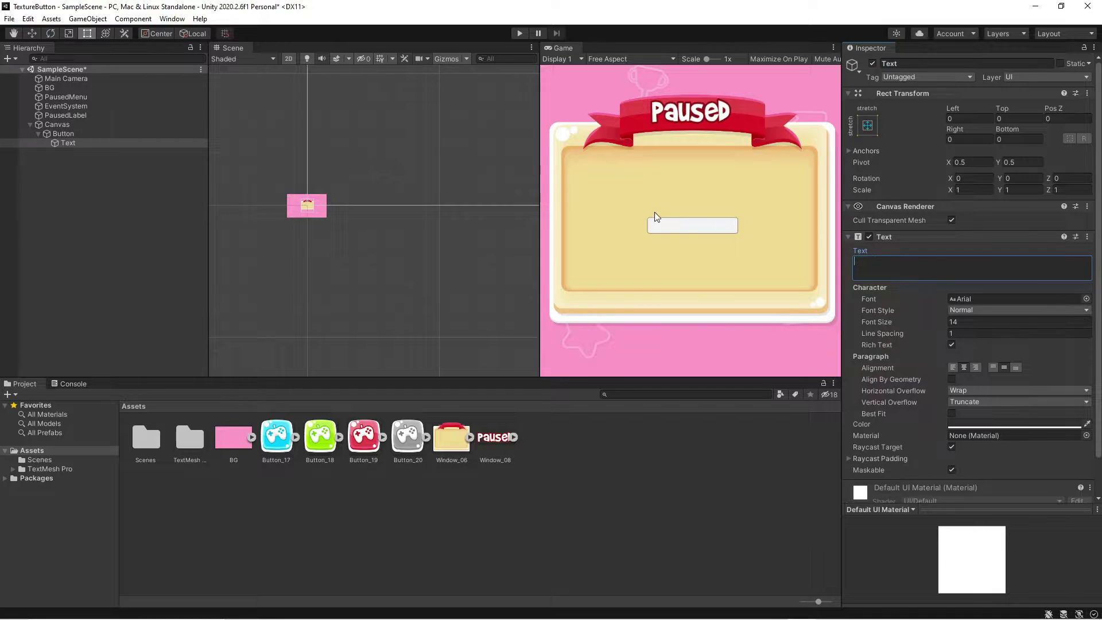
left_click(63, 135)
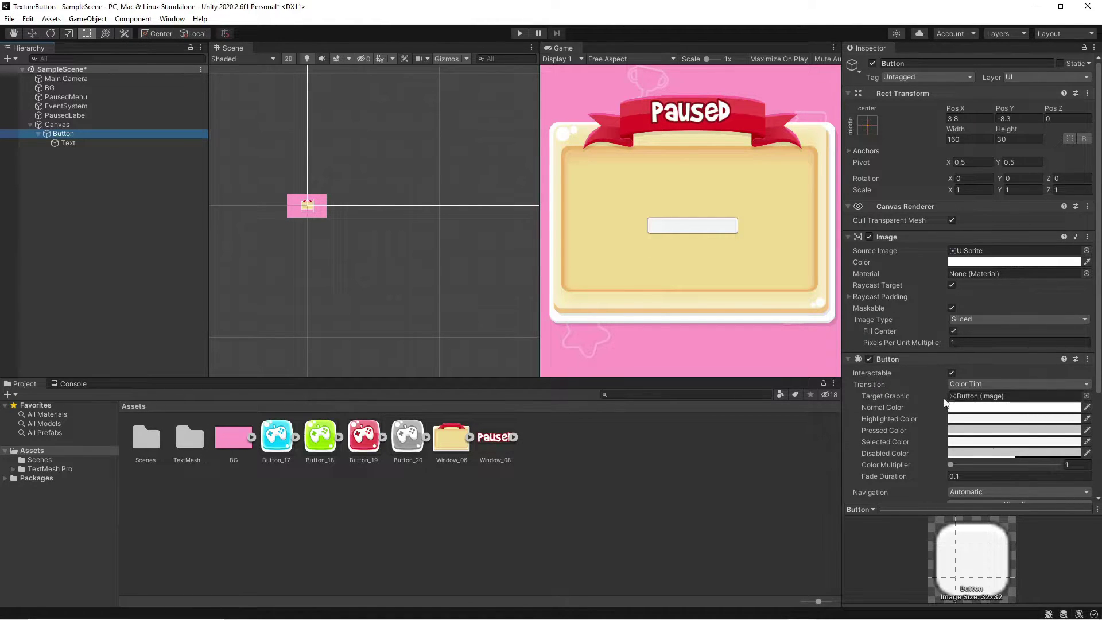
left_click_drag(277, 446, 970, 256)
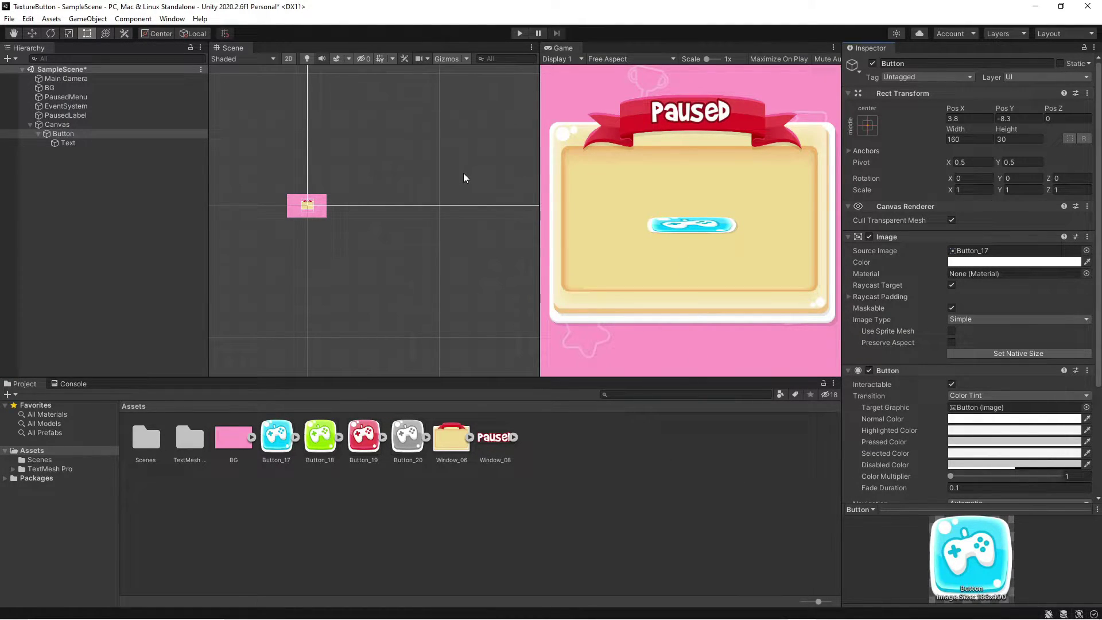
Centre the button in view and resize it to roughly square, about 85 by 79
scroll(463, 175, "down", 10)
scroll(485, 140, "down", 3)
scroll(519, 96, "up", 5)
middle_click_drag(465, 166, 344, 270)
scroll(375, 228, "up", 5)
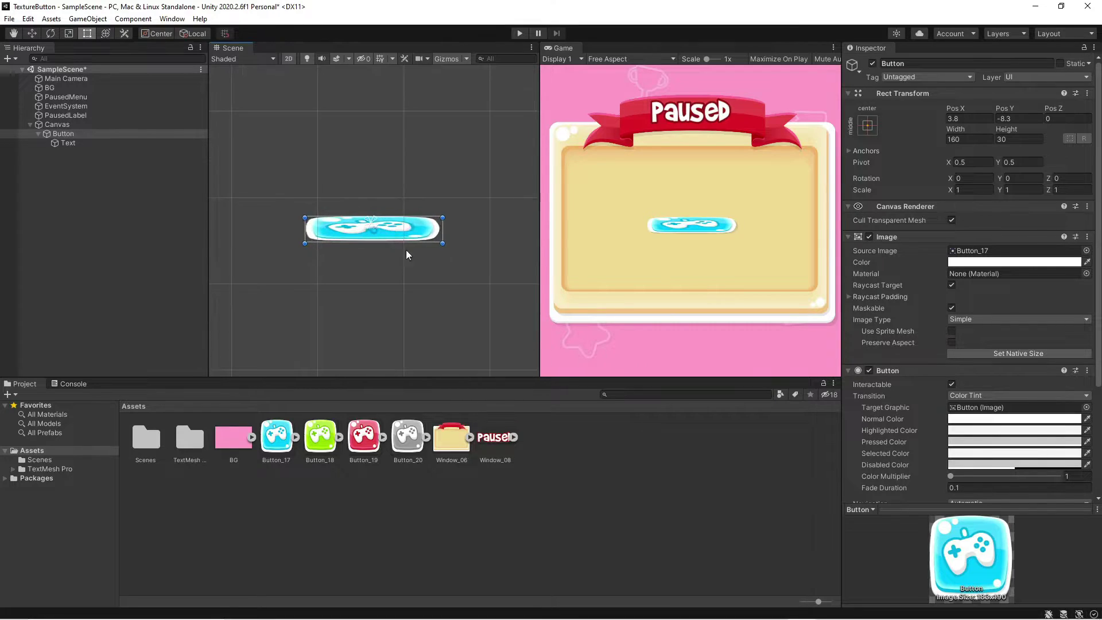
left_click_drag(443, 244, 378, 286)
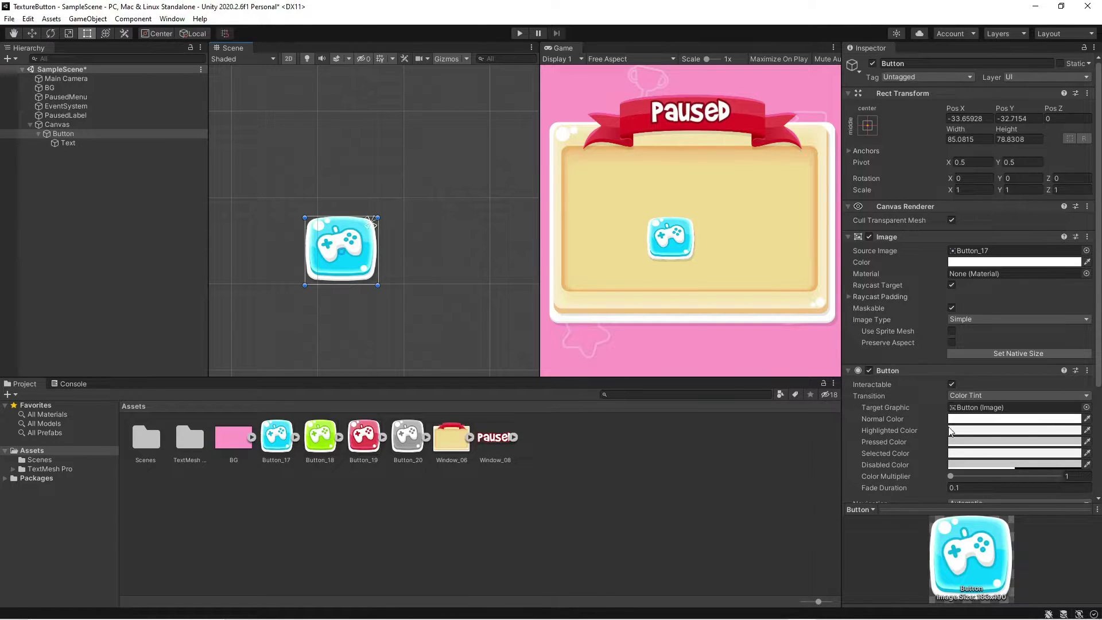
Set Transition to Sprite Swap with Button_18 highlighted, Button_19 pressed and Button_20 disabled
left_click(1030, 398)
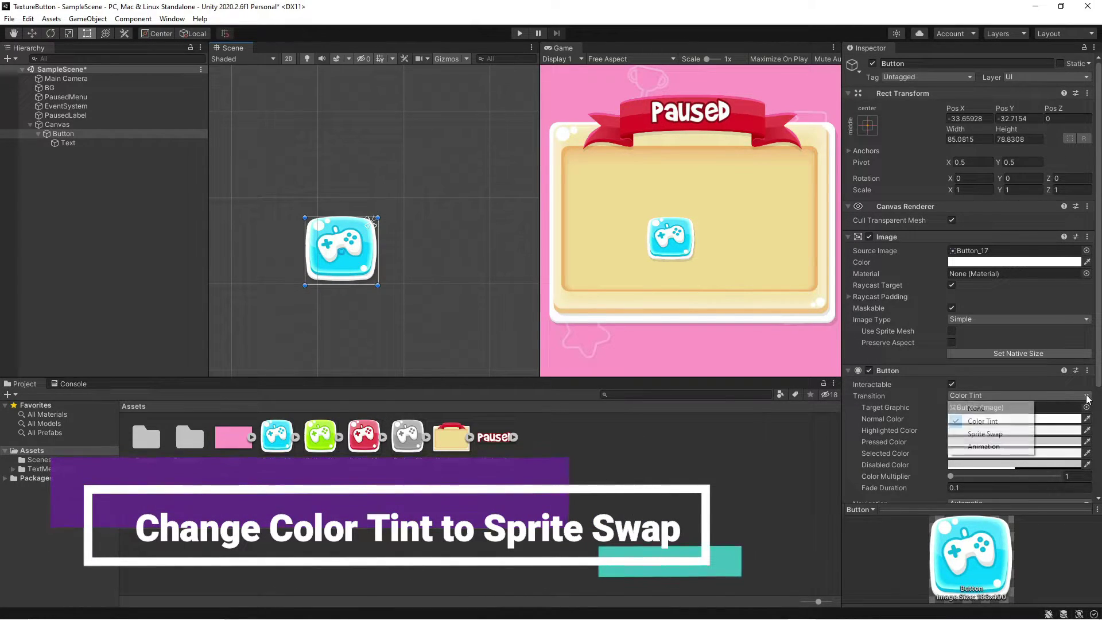
left_click(1002, 435)
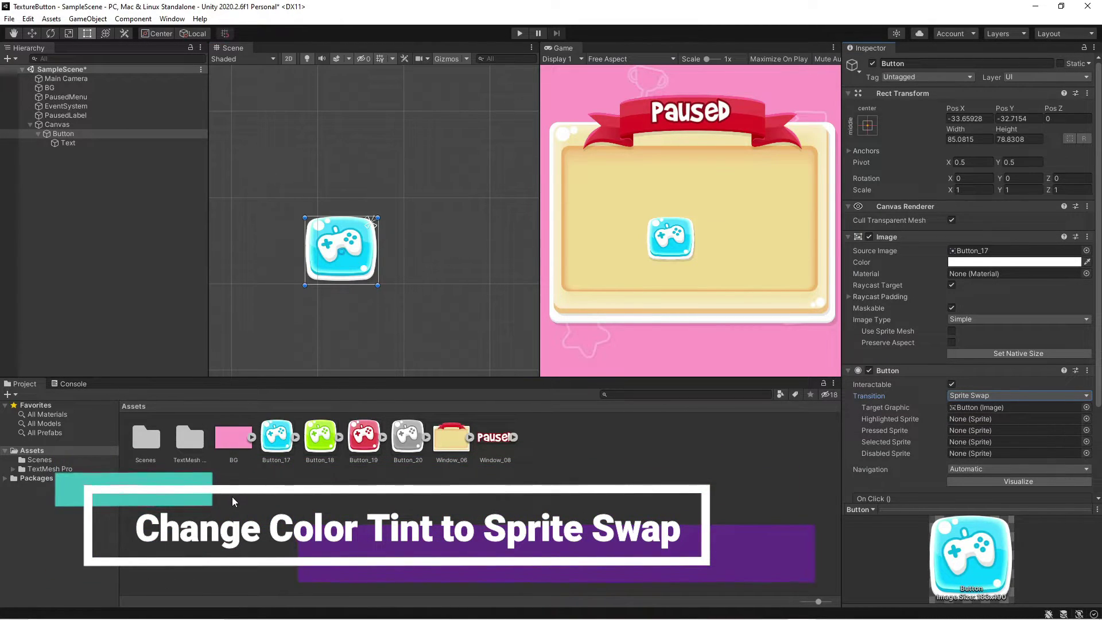
left_click_drag(318, 444, 948, 426)
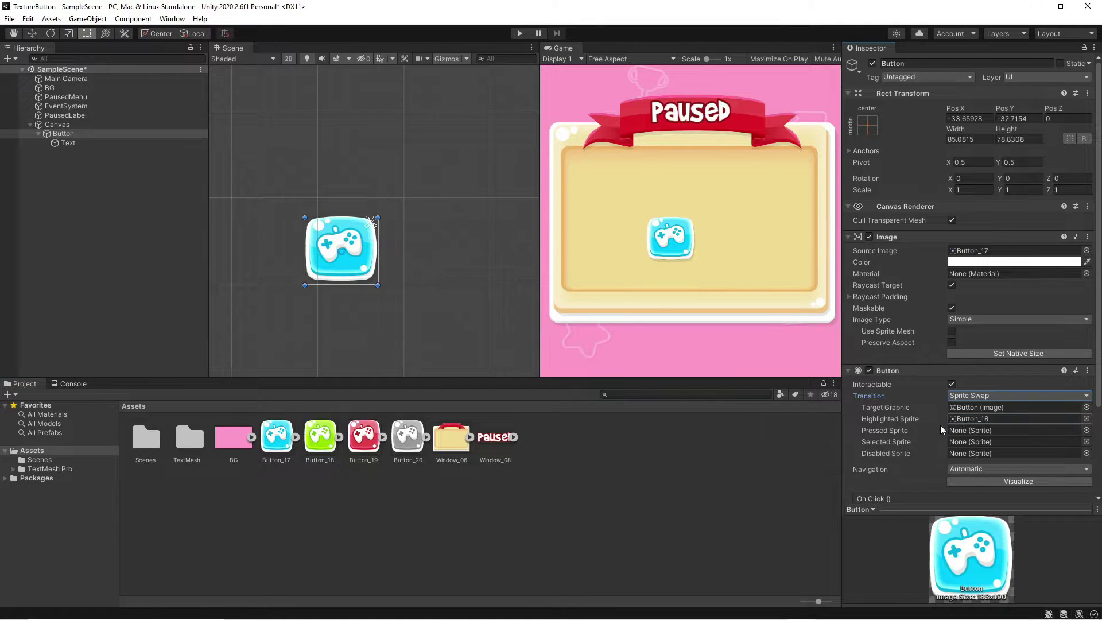
left_click_drag(363, 437, 968, 432)
left_click_drag(414, 454, 965, 457)
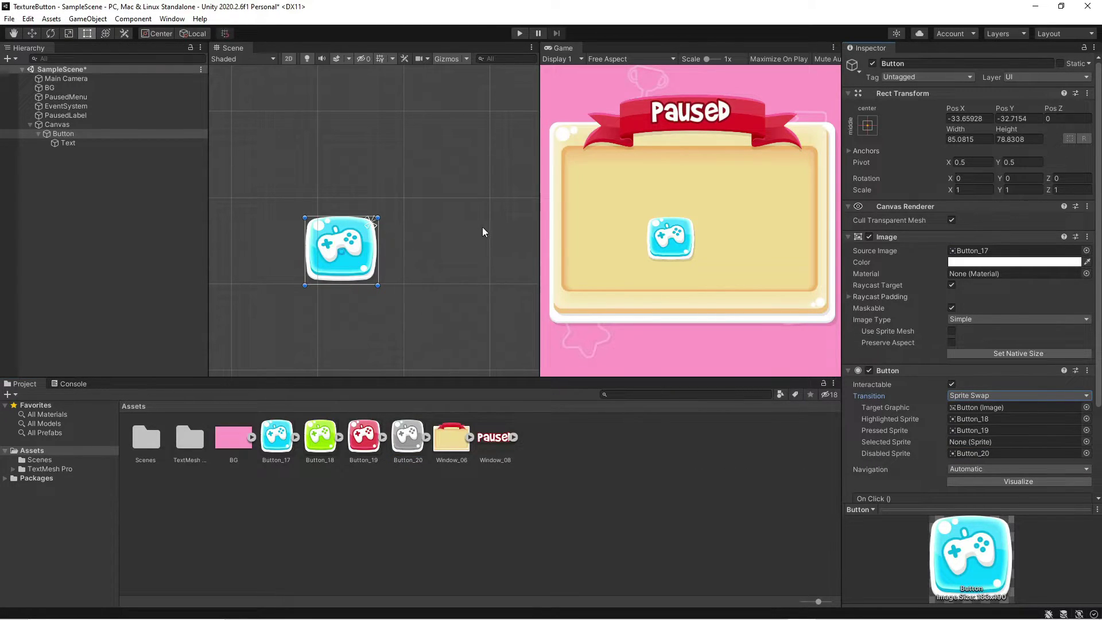
Play the scene, click the gamepad button several times to see it turn red, then stop
left_click(518, 35)
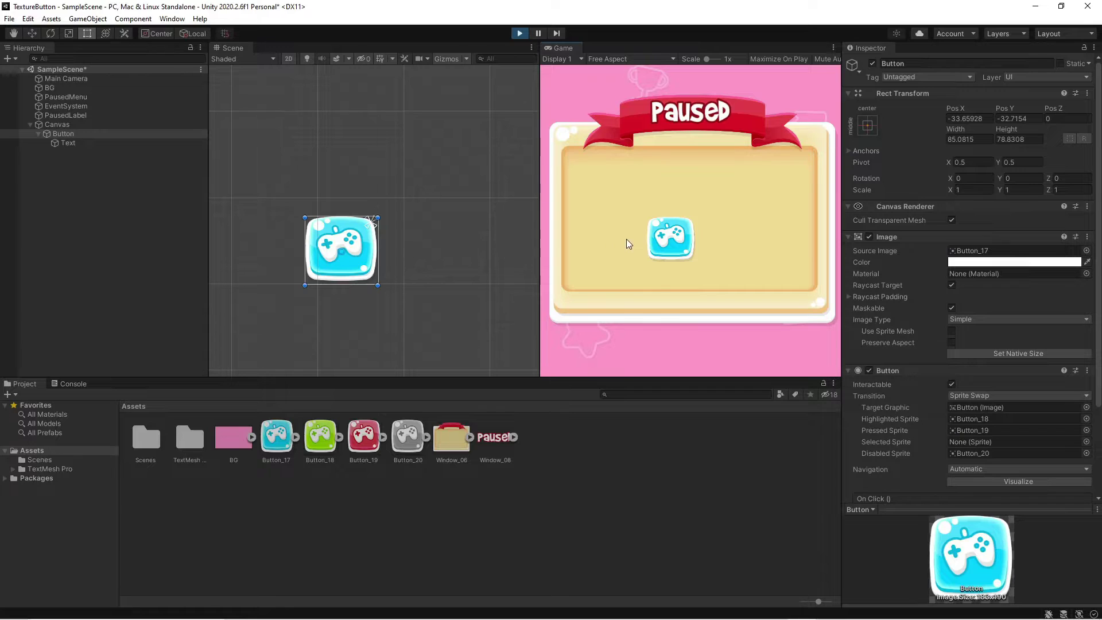
left_click(678, 244)
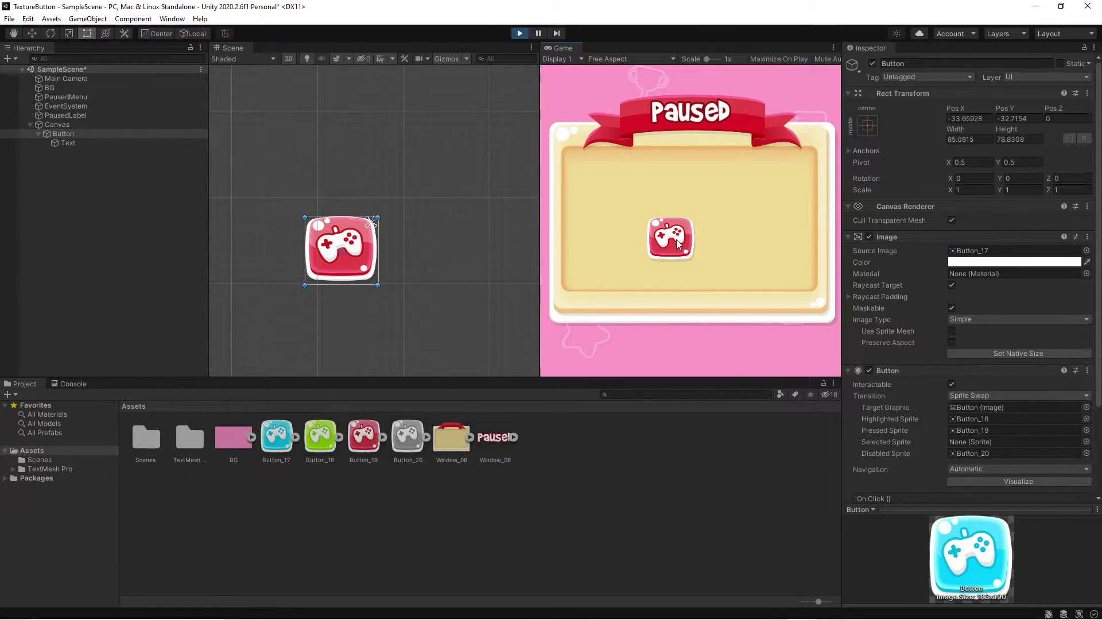
left_click(678, 244)
left_click(678, 244)
left_click(678, 244)
left_click(678, 244)
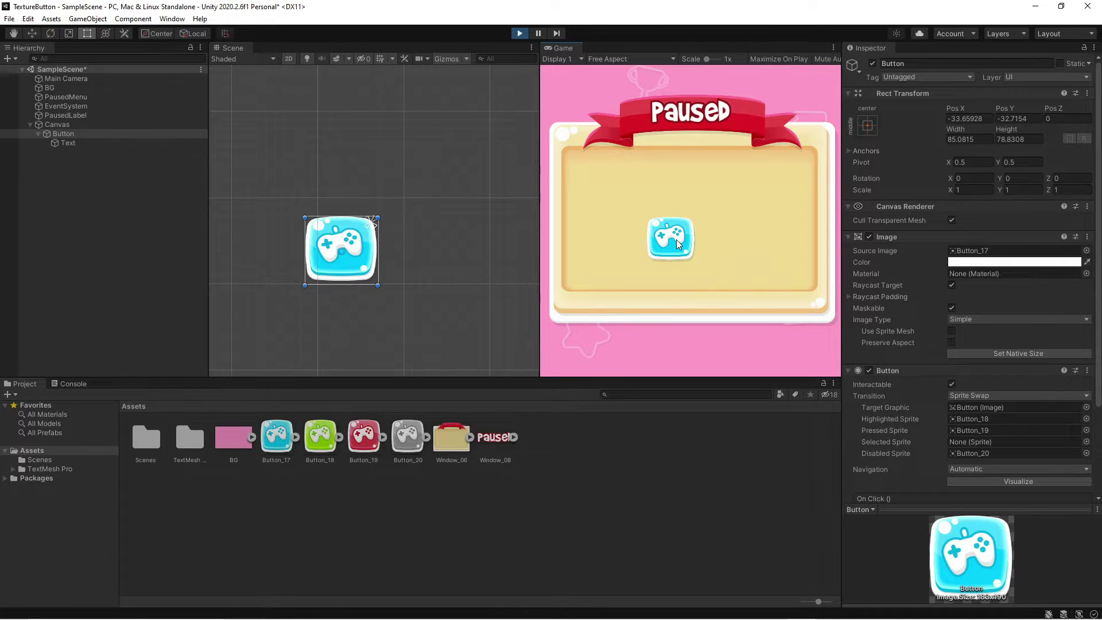
left_click(520, 34)
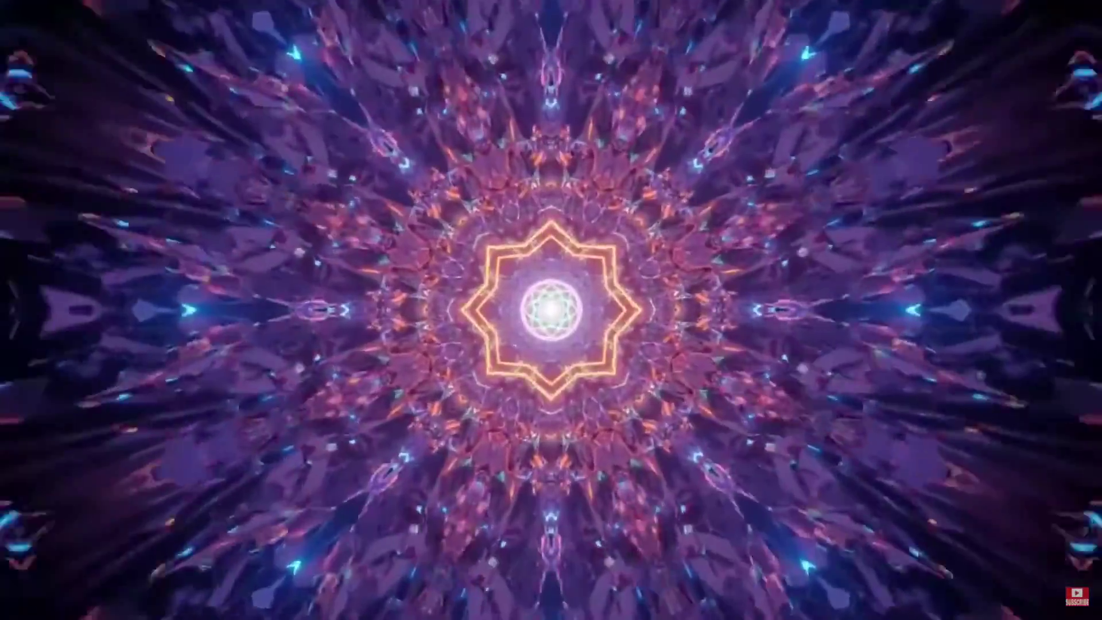